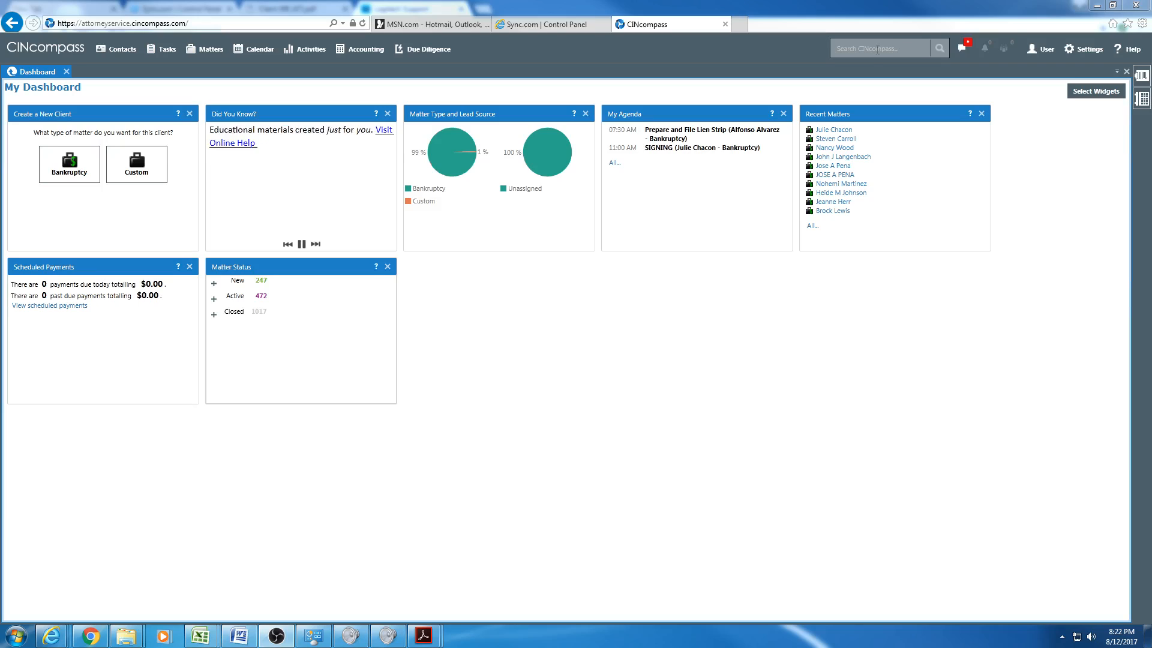
Search all records for the client's surname.
left_click(879, 52)
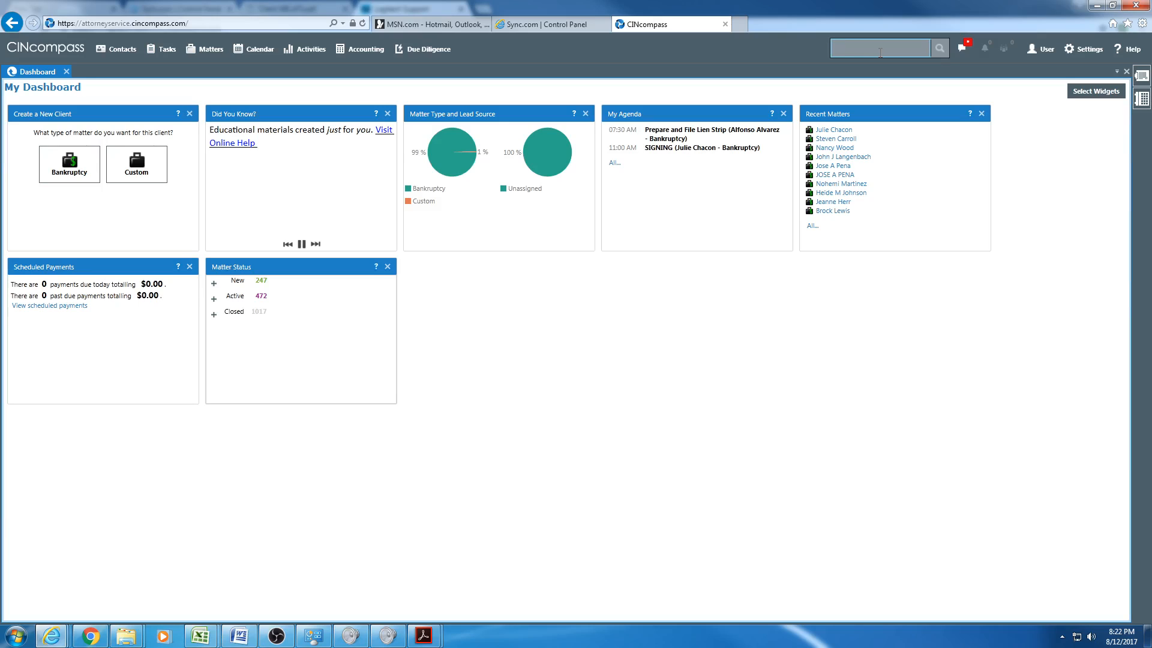
type("bridgeford")
left_click(934, 49)
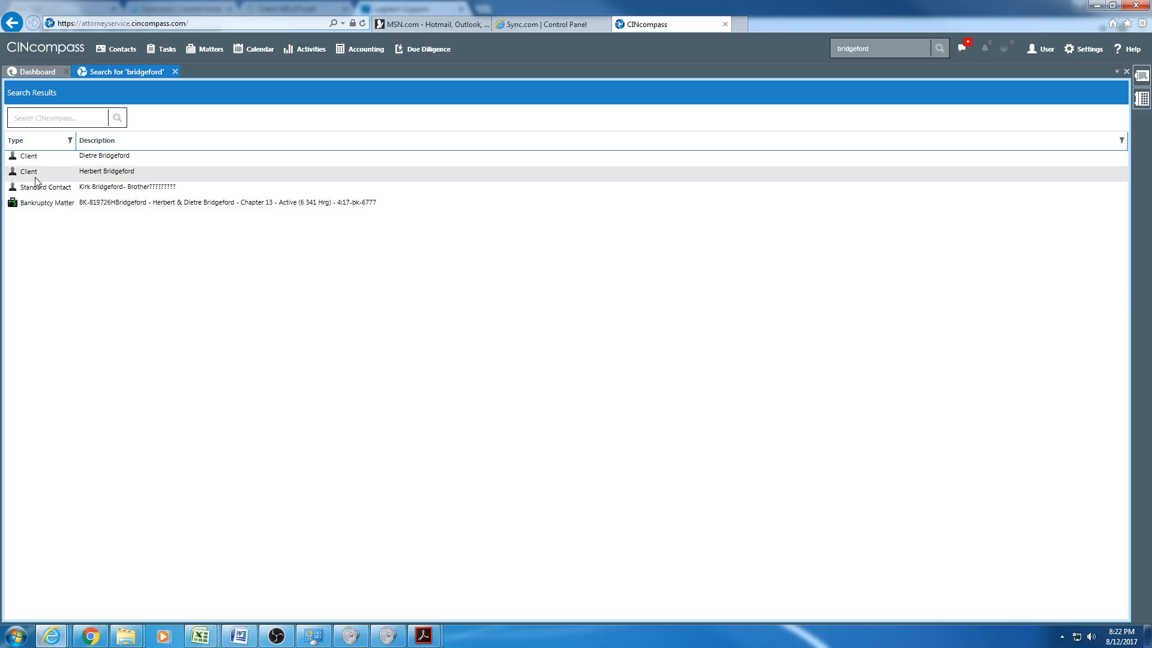
Open the couple's Chapter 13 bankruptcy matter from the search results and expand its Bankruptcy Information section.
left_click(53, 208)
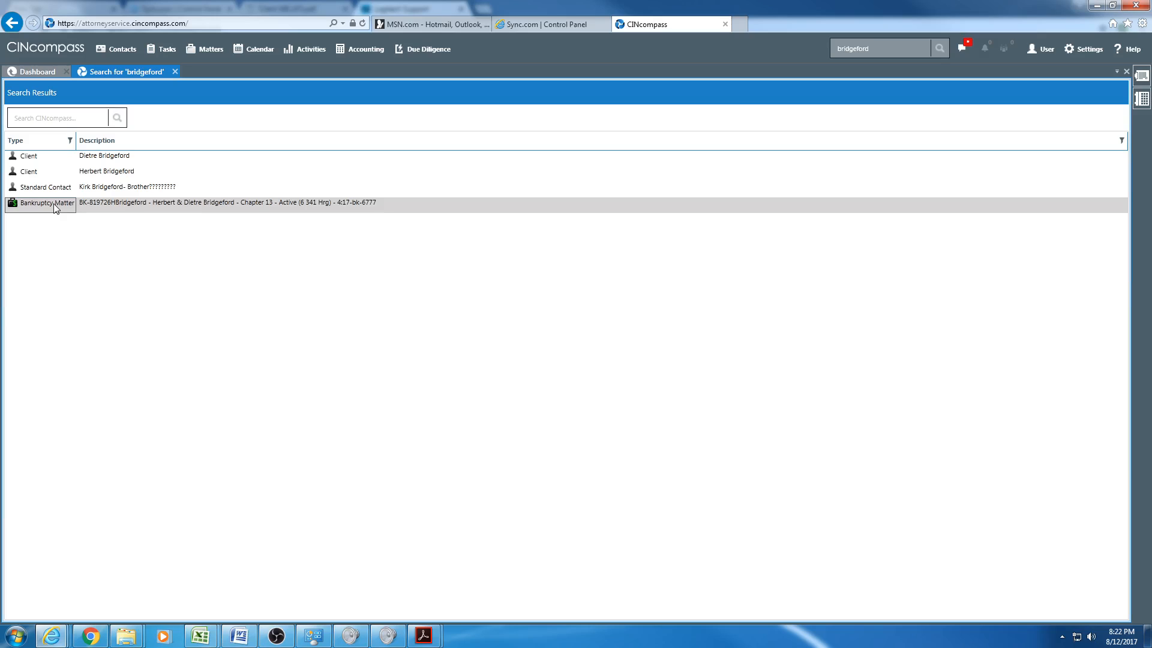
left_click(114, 209)
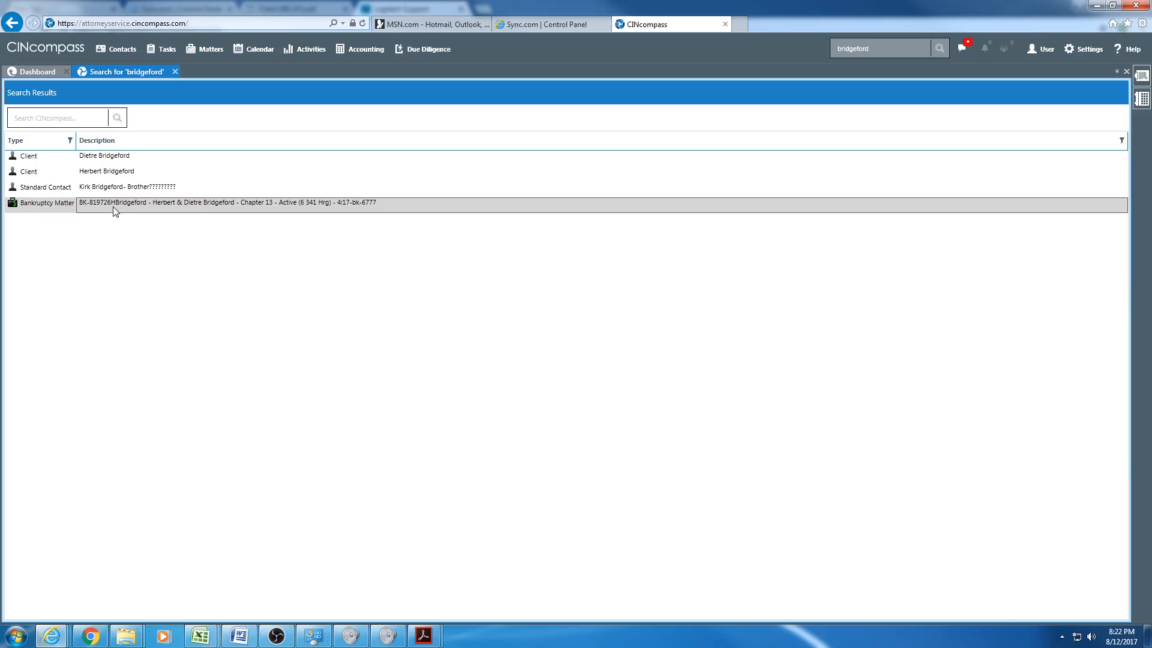
double_click(116, 211)
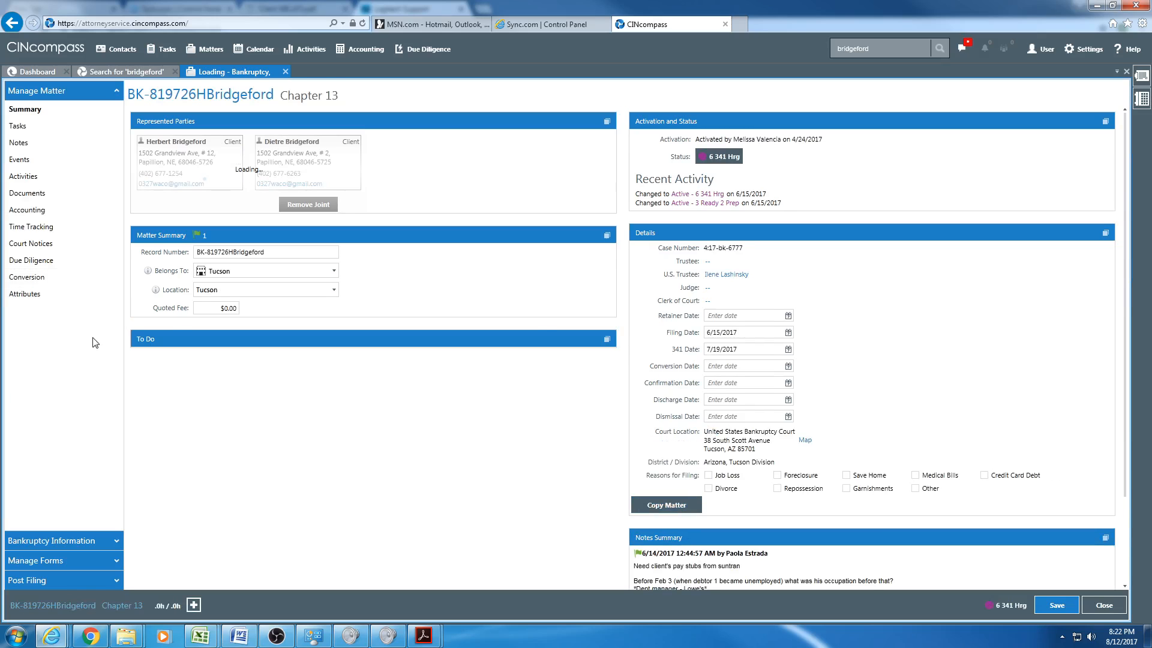
left_click(60, 540)
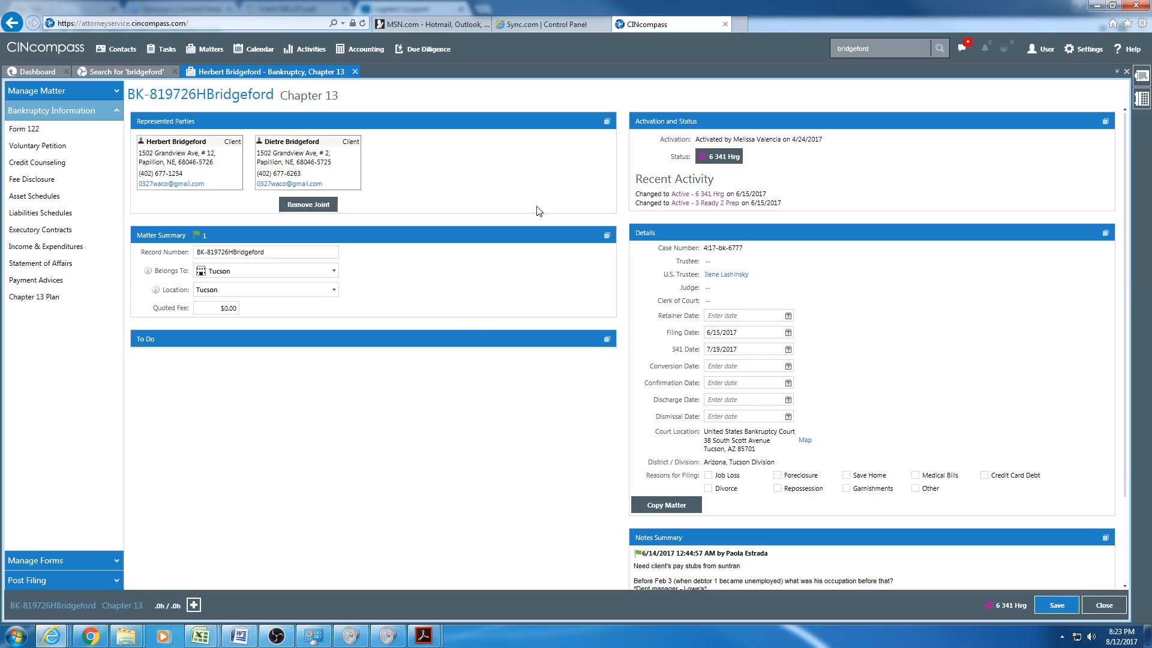
Switch to the Sync.com files and open Phone Consult Notes.pdf from the WB folder, then minimize the PDF reader.
left_click(544, 22)
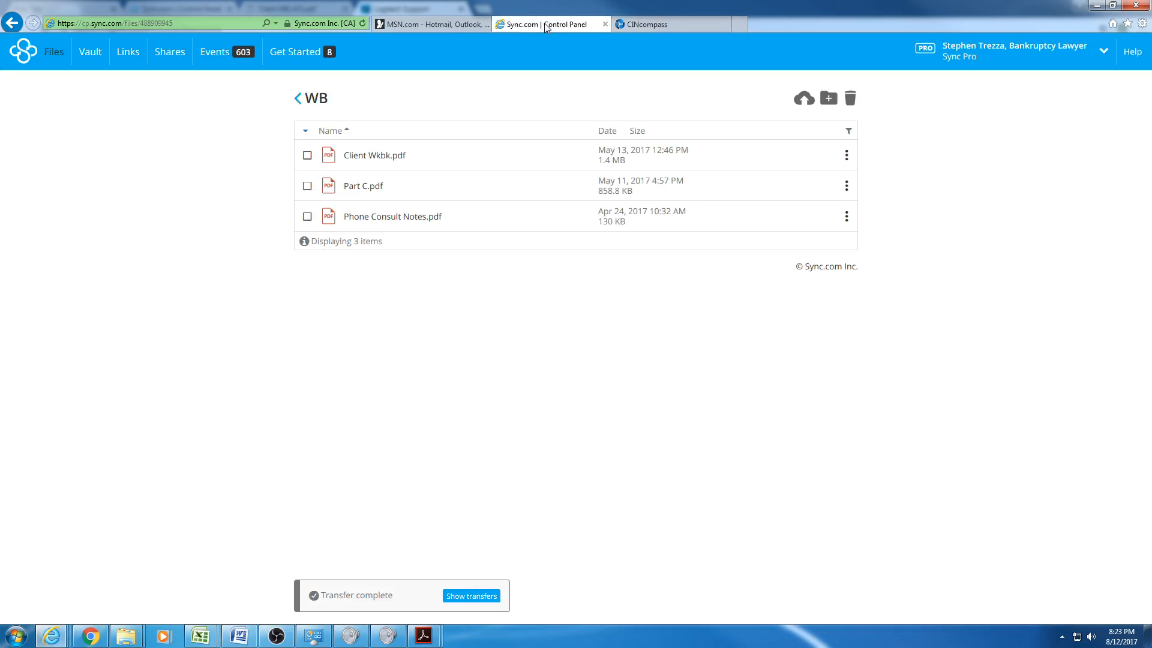
left_click(367, 219)
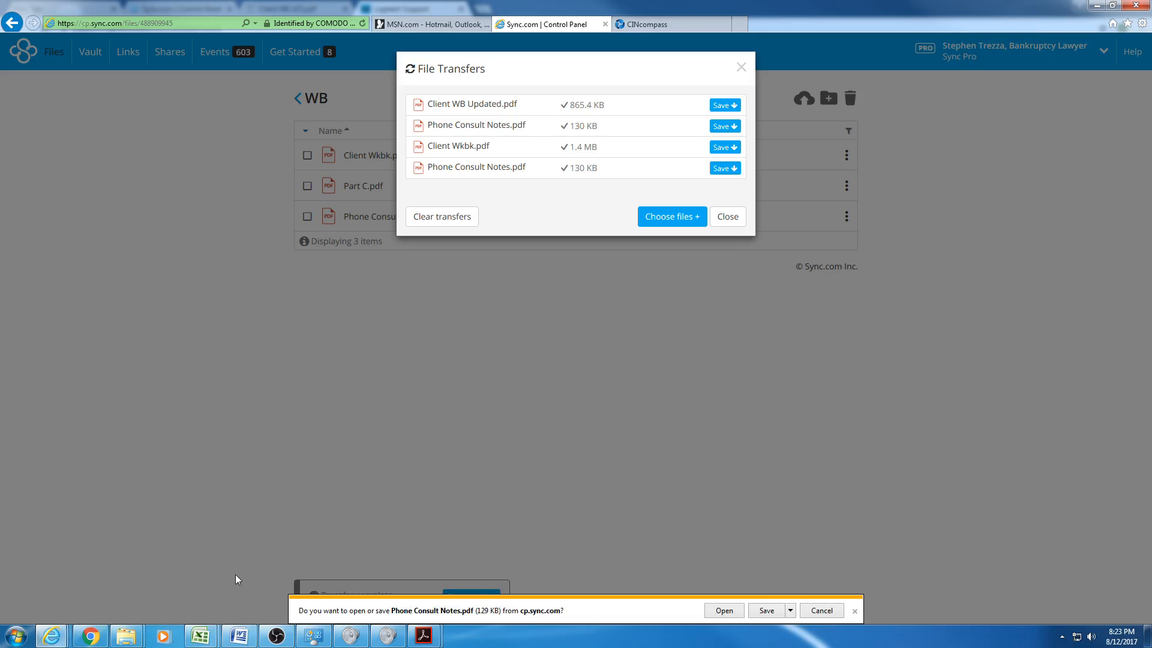
left_click(731, 611)
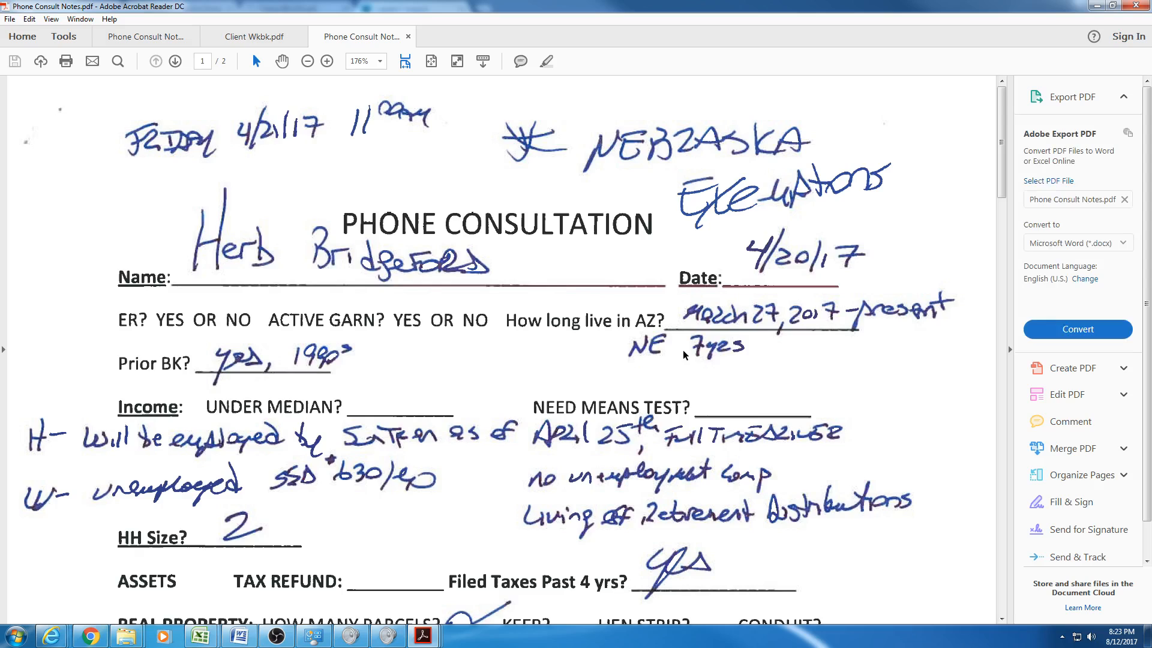
left_click(1096, 6)
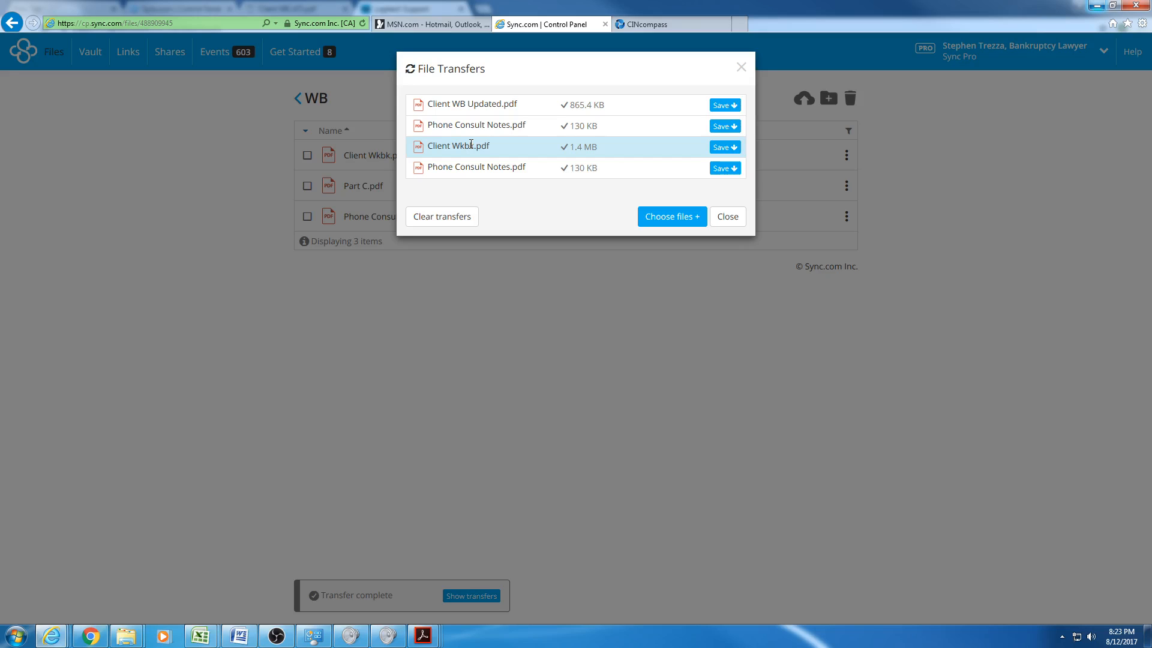
Download Client Wkbk.pdf from the WB folder and dismiss the file transfer lists.
left_click(727, 217)
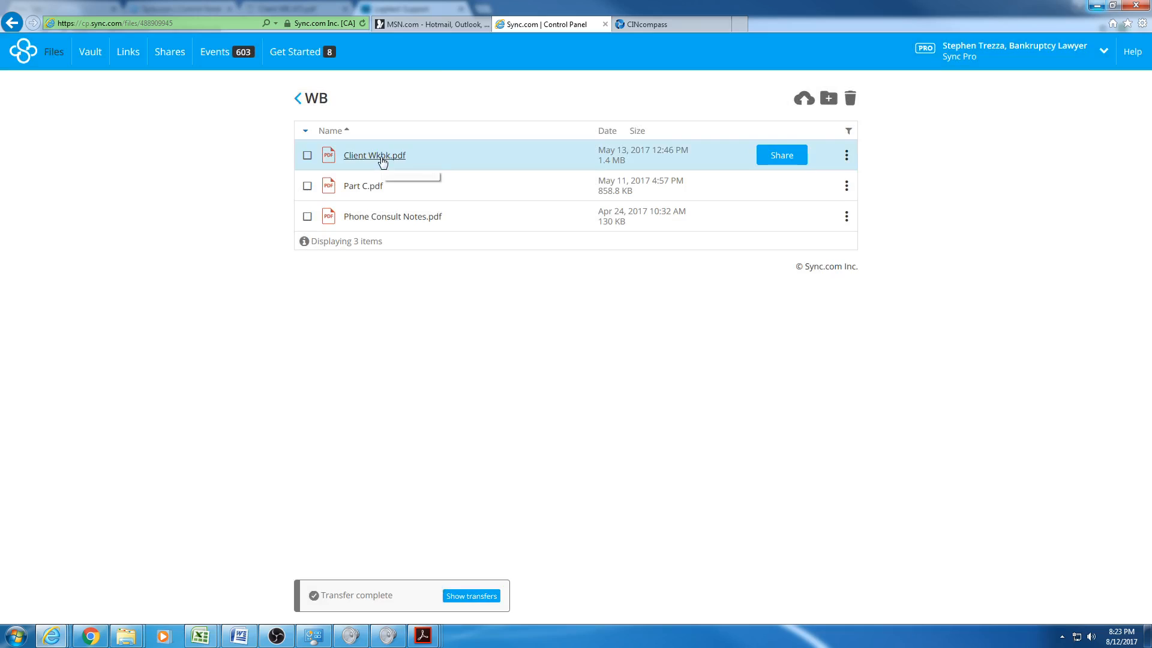
left_click(382, 160)
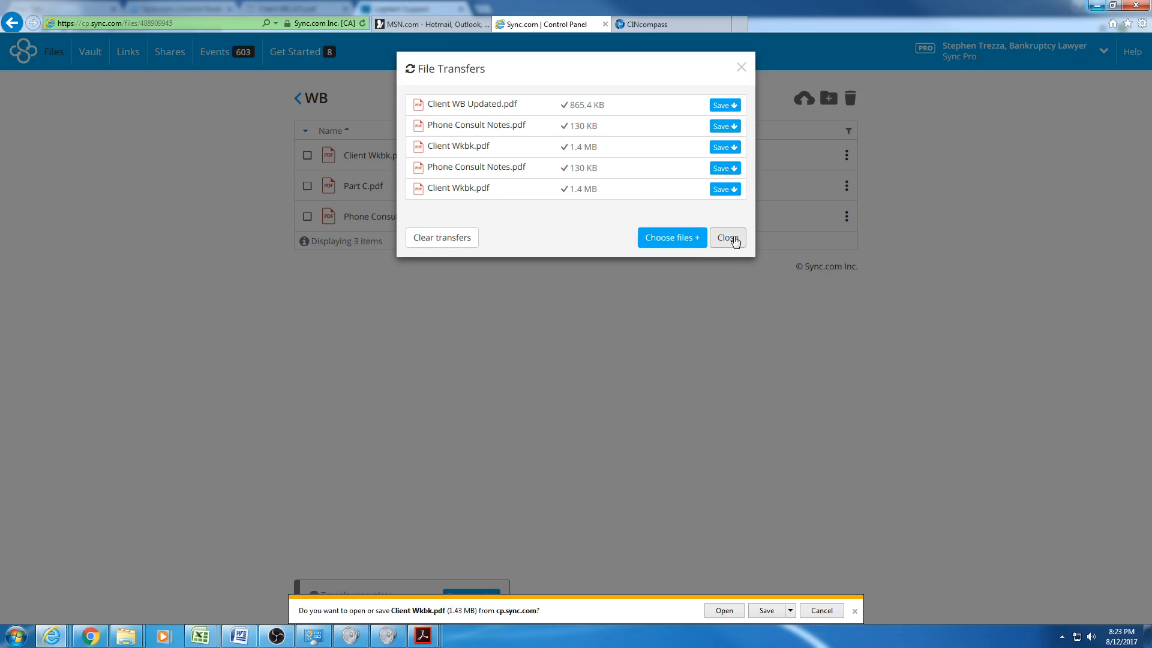
left_click(728, 238)
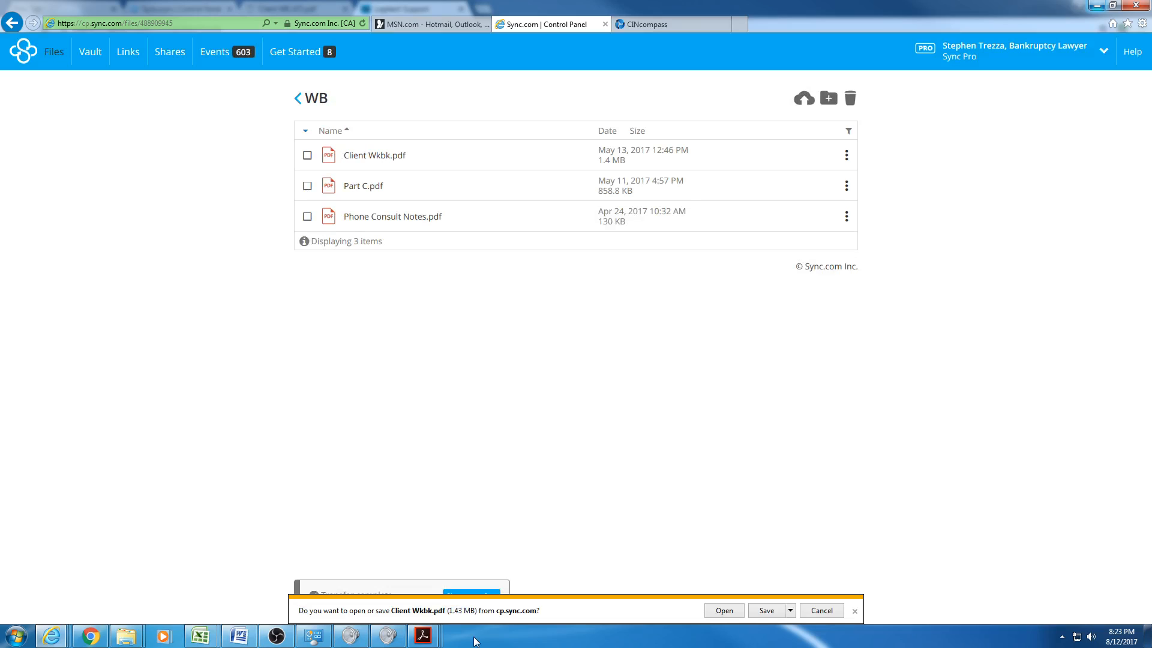
Bring up the open Phone Consult Notes.pdf at the start of its first page, then minimize it.
mouse_move(422, 640)
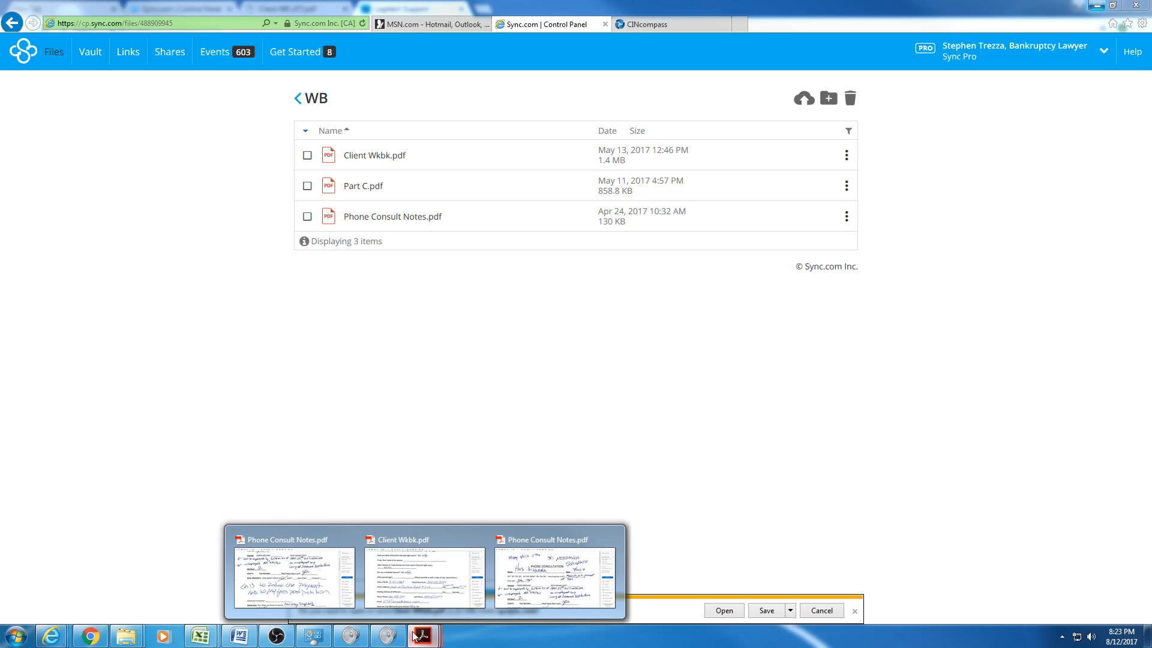
left_click(294, 576)
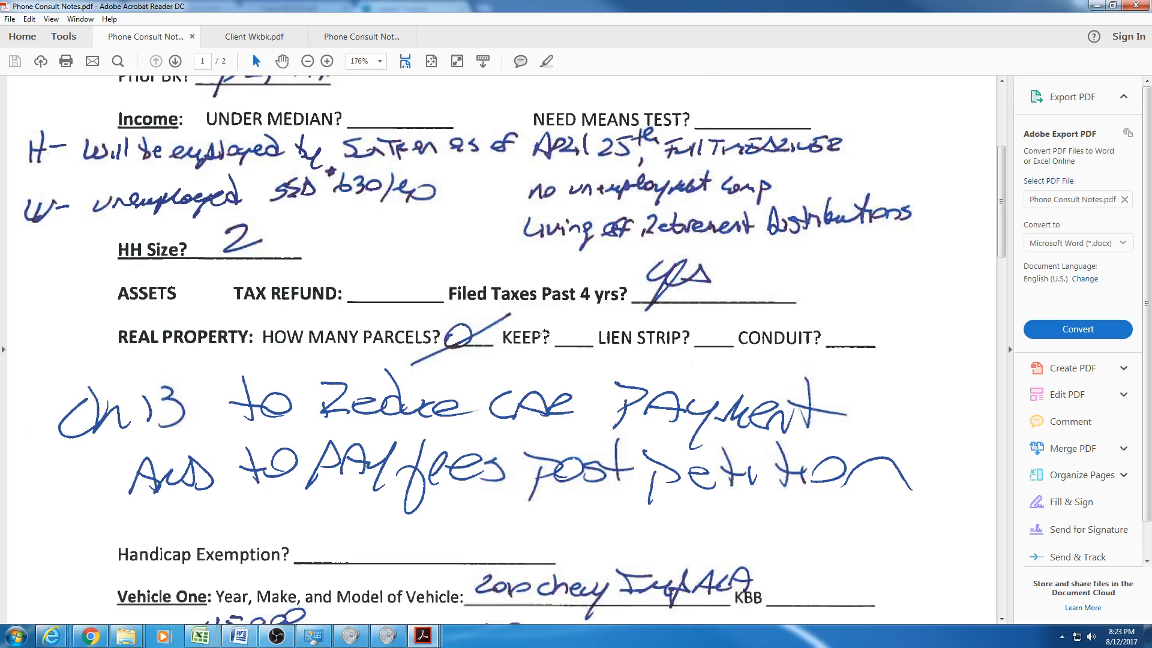
scroll(545, 335, "up", 5)
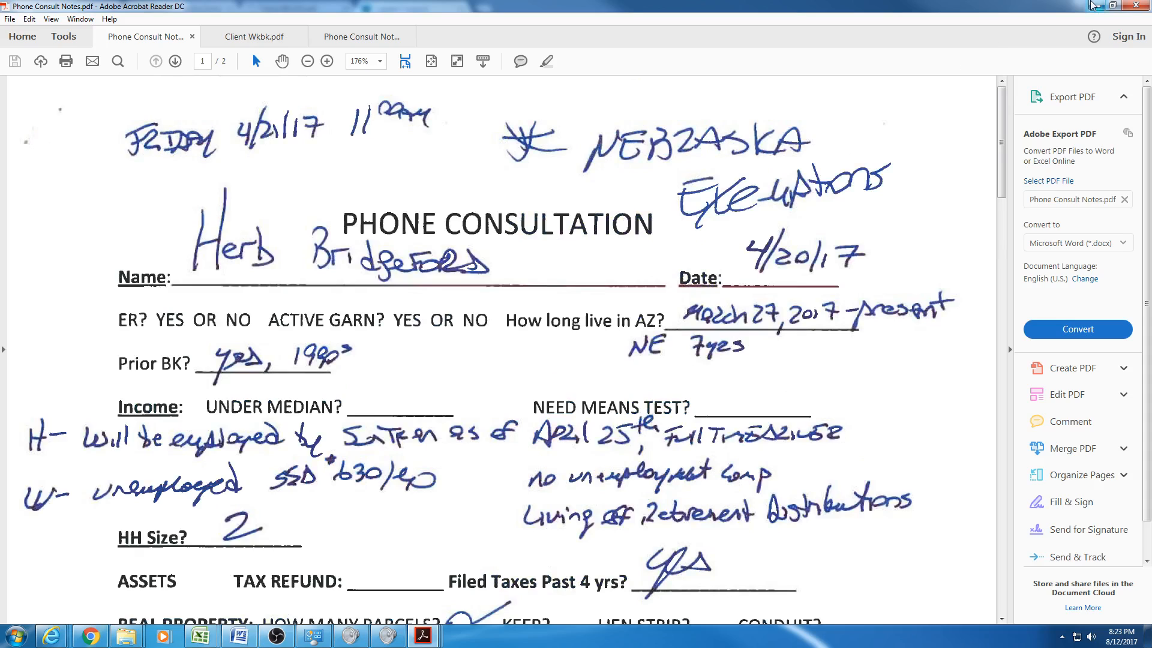
left_click(1095, 5)
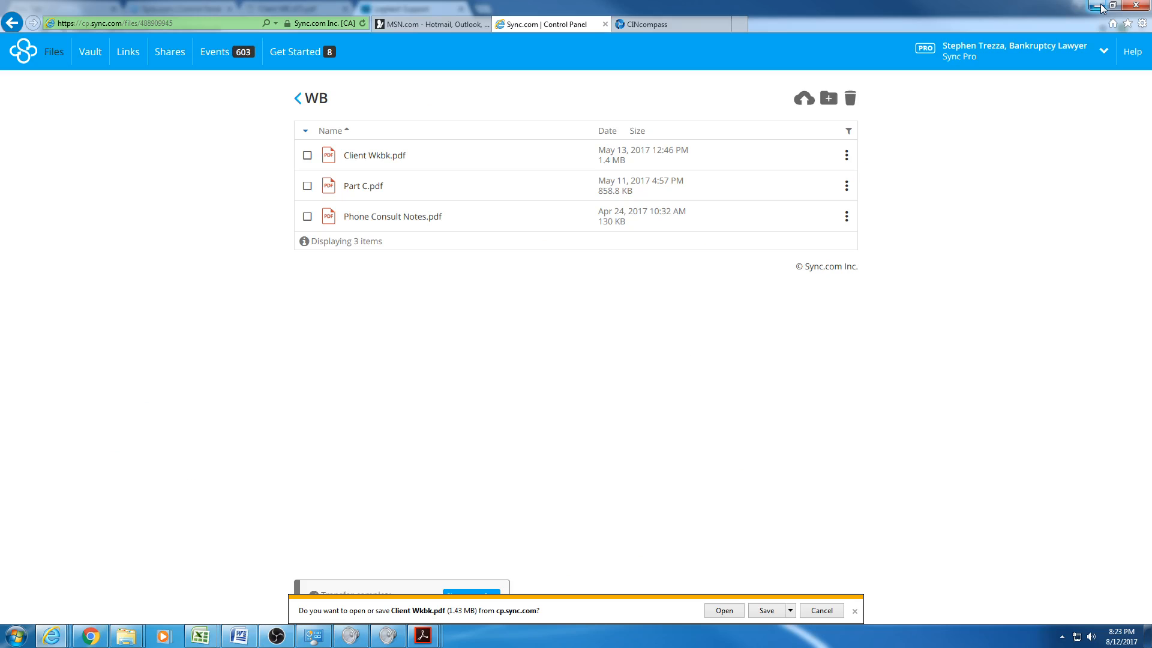
Bring up the open Client Wkbk.pdf and return it to the cover of Part A, then minimize it.
left_click(419, 640)
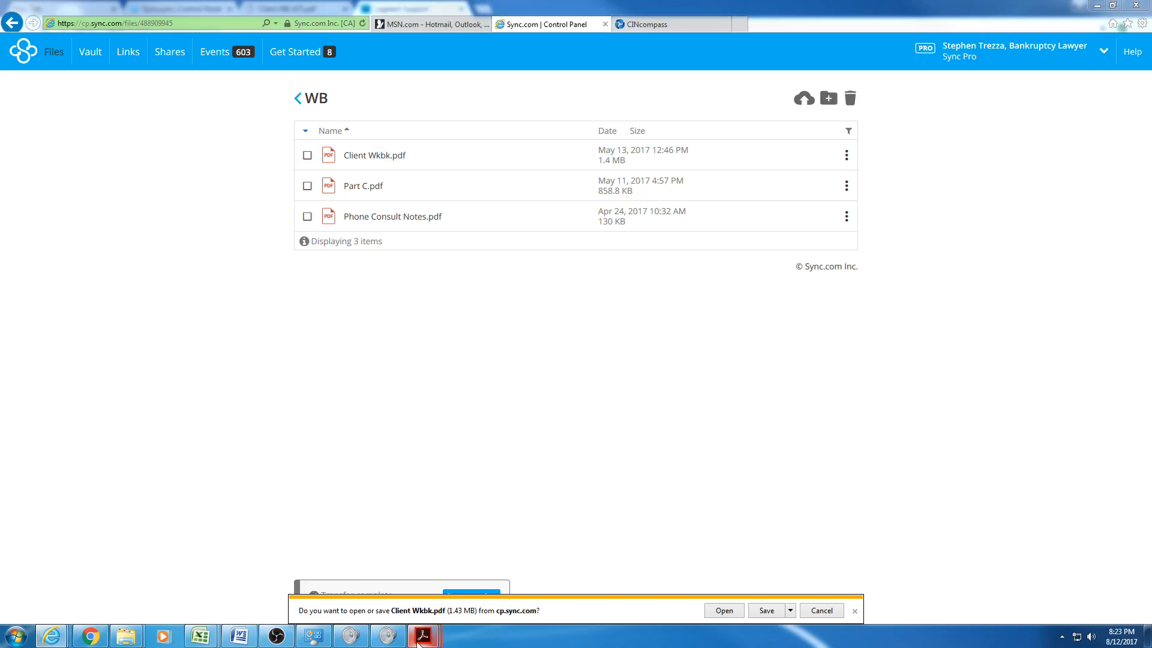
left_click(425, 564)
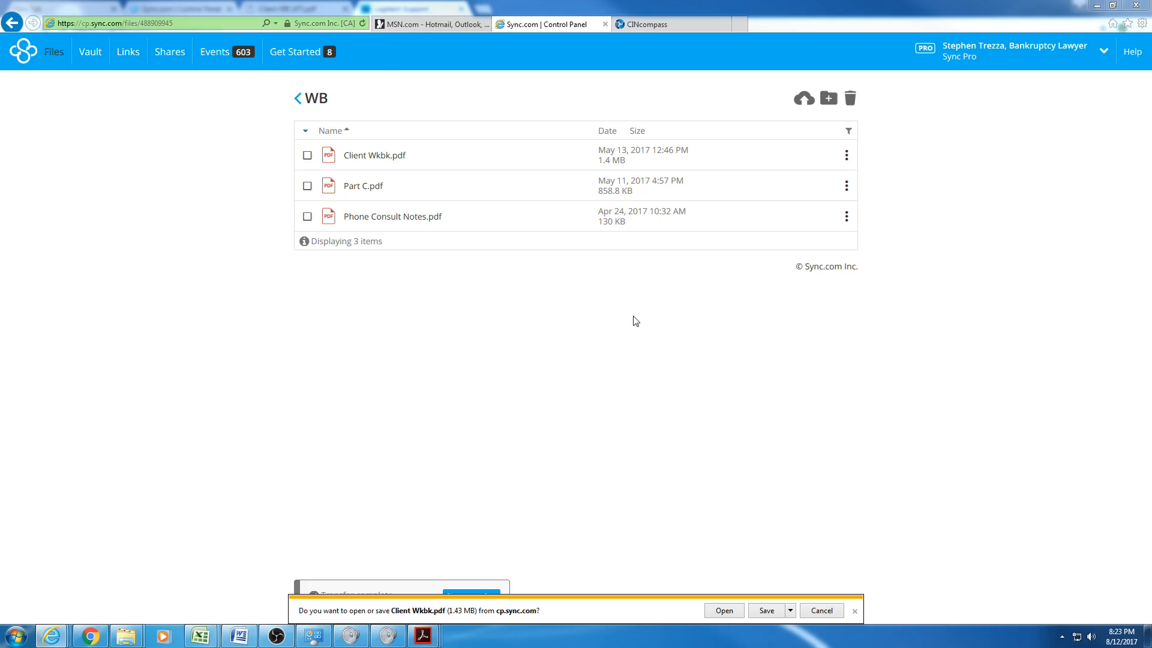
scroll(586, 480, "up", 5)
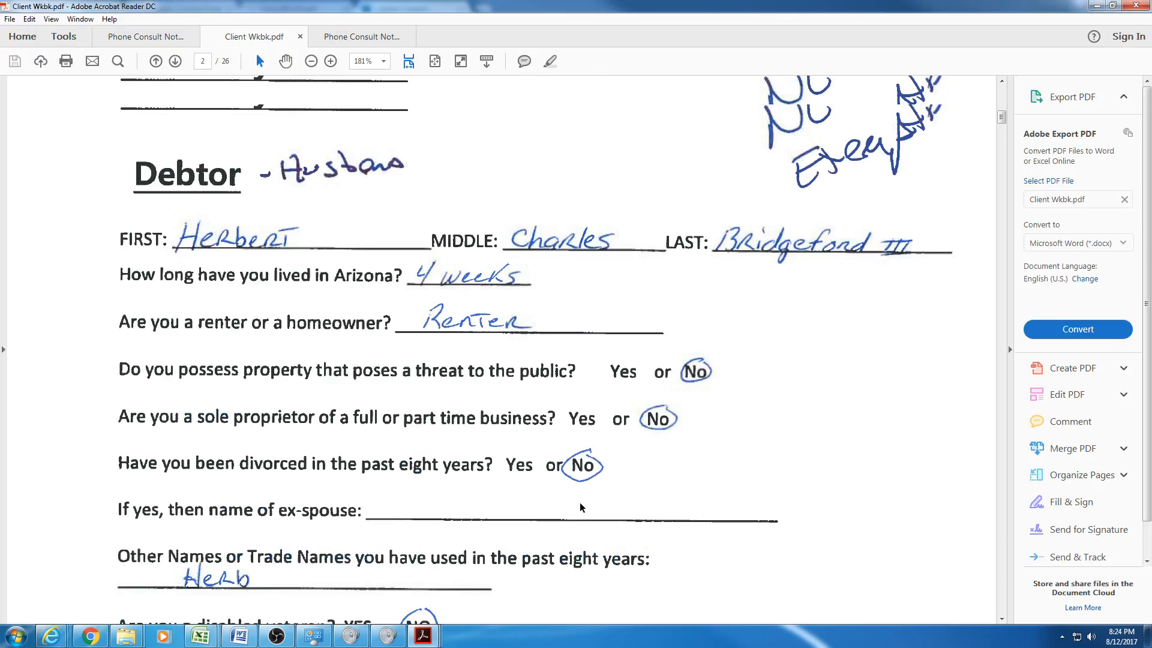
scroll(581, 507, "up", 5)
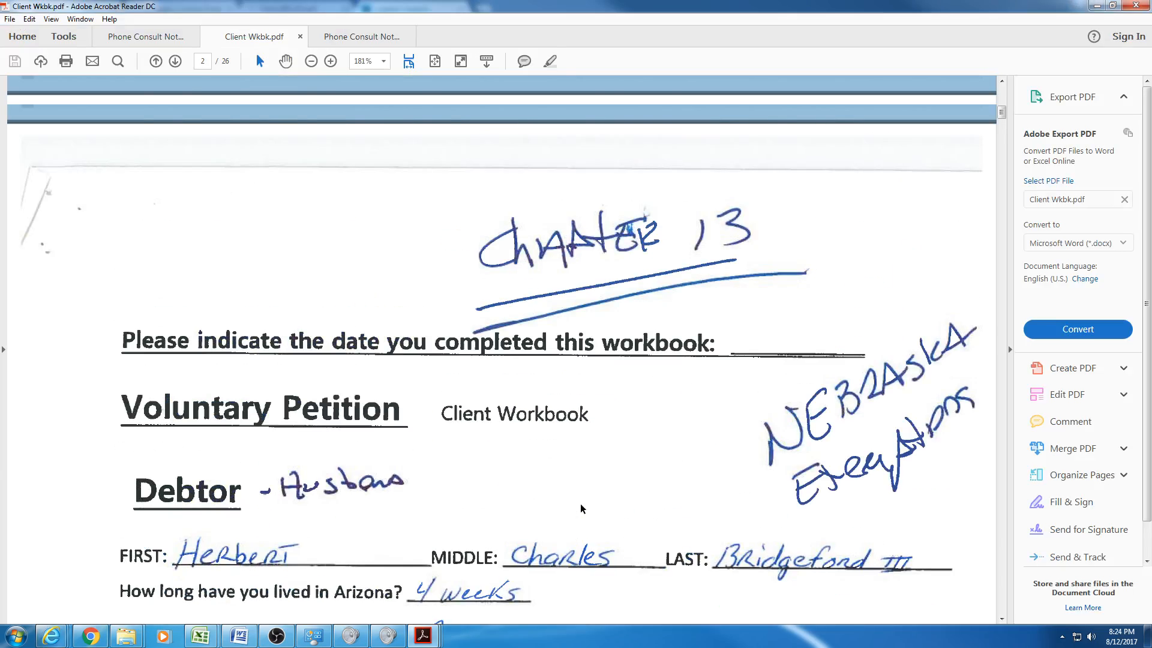
scroll(581, 508, "up", 8)
scroll(581, 509, "up", 10)
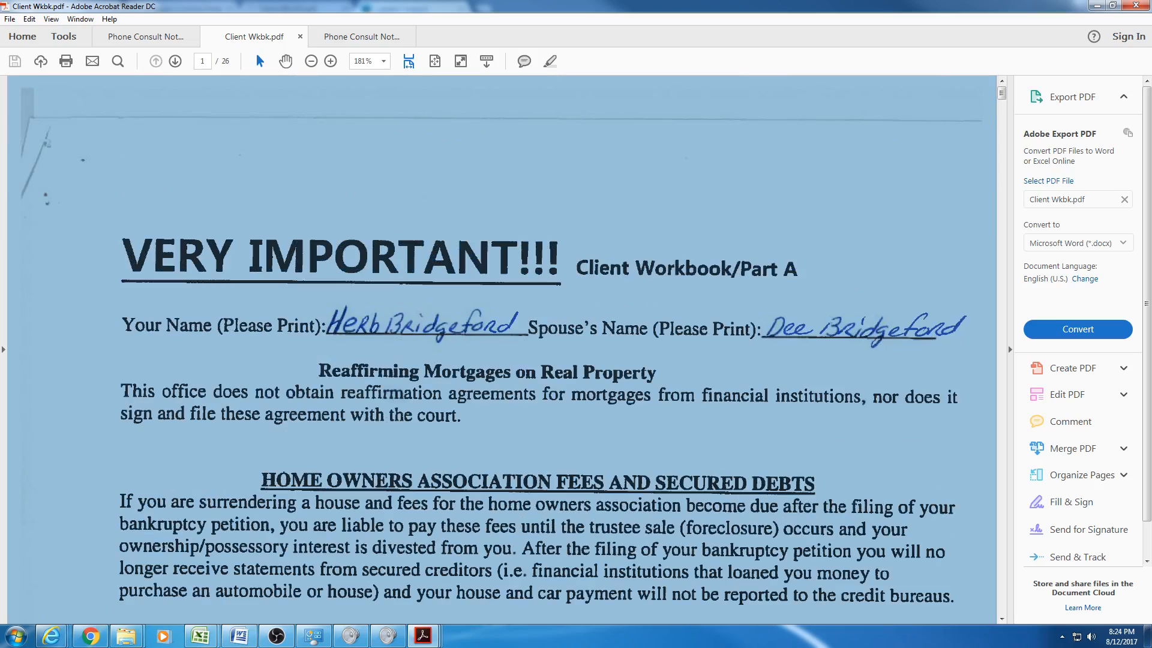
left_click(1095, 6)
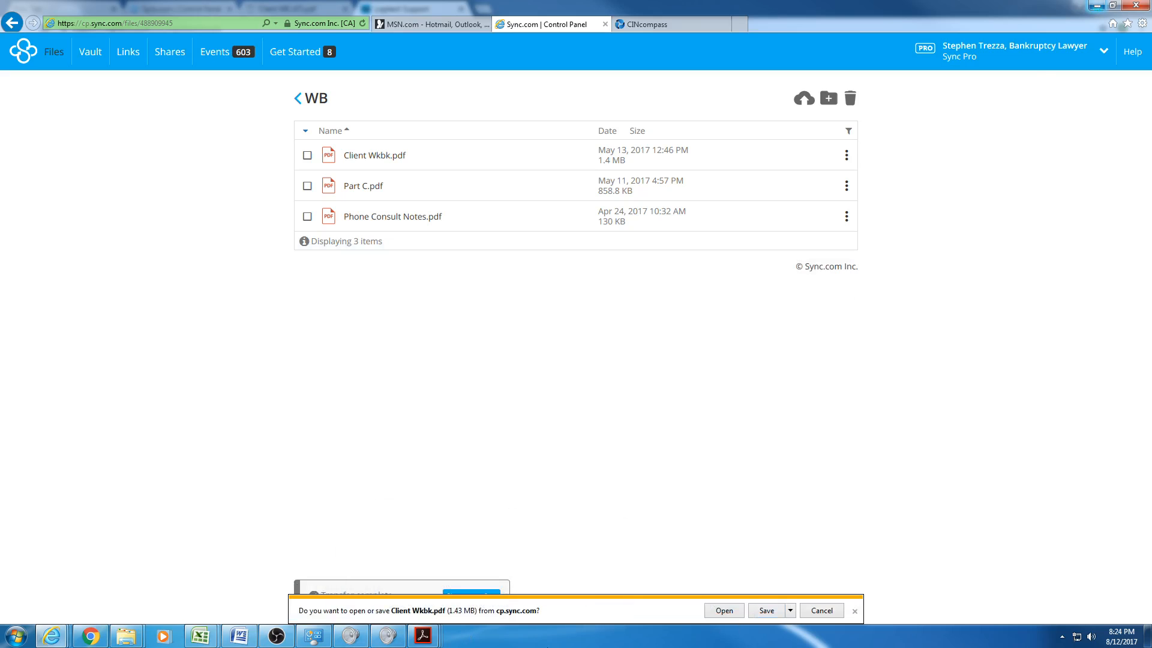
Review Phone Consult Notes.pdf from beginning to end, covering residency, income, reason for Chapter 13, vehicles, plan calculation and fees.
mouse_move(423, 641)
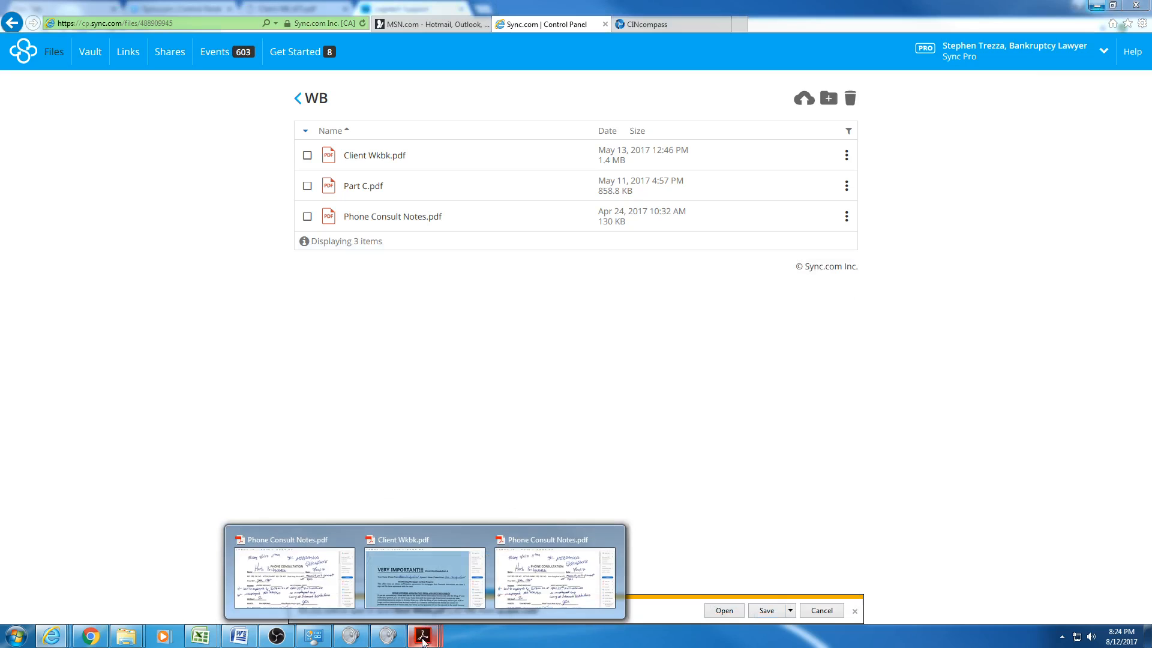
left_click(283, 575)
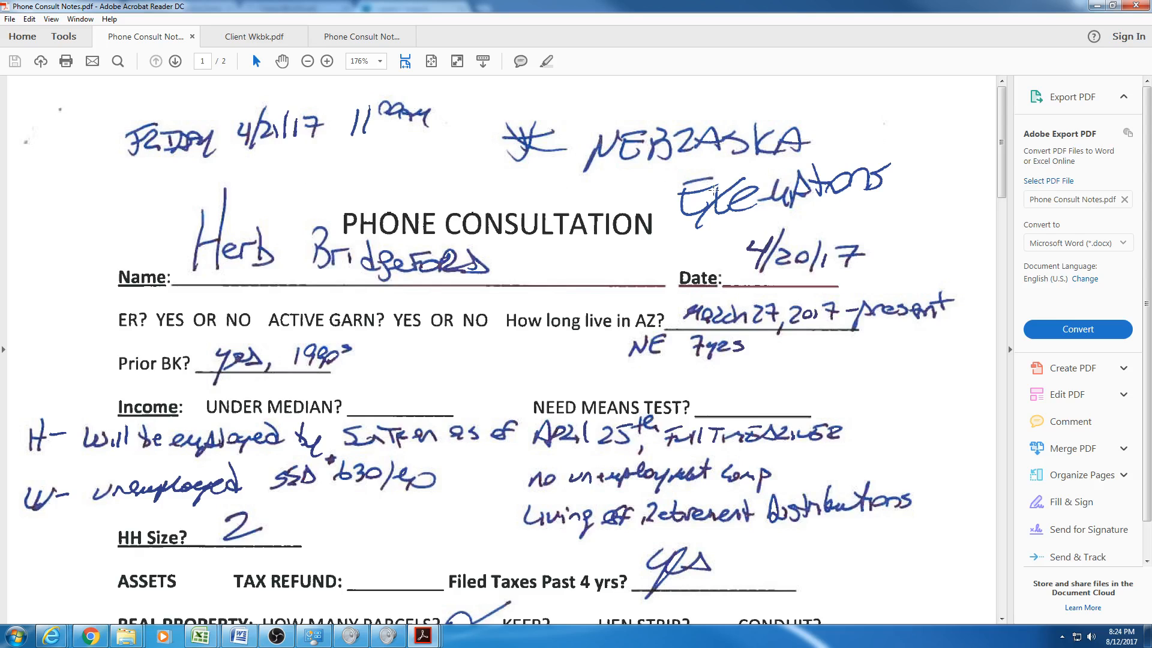
scroll(527, 290, "down", 2)
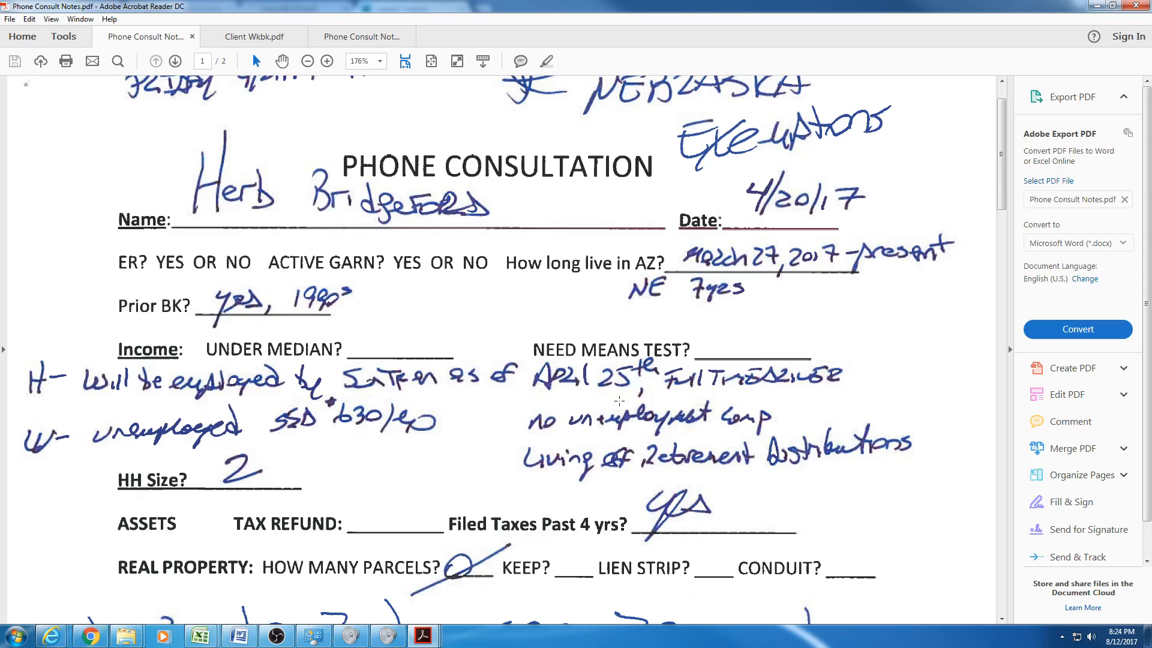
left_click(619, 401)
scroll(617, 408, "down", 5)
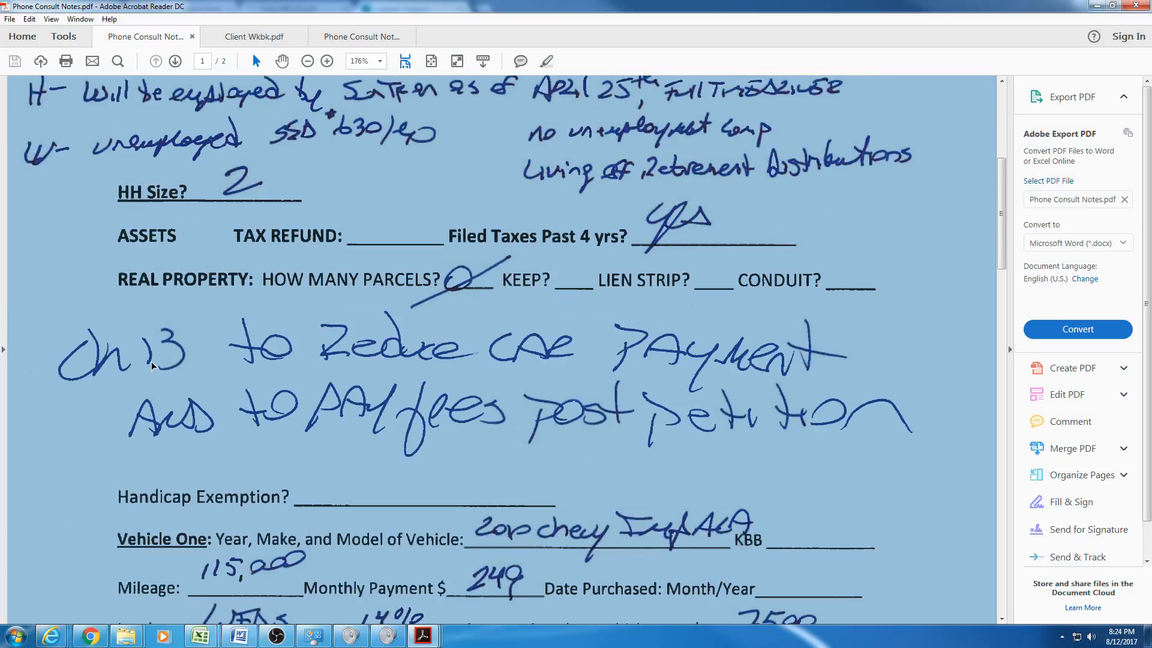
left_click(398, 447)
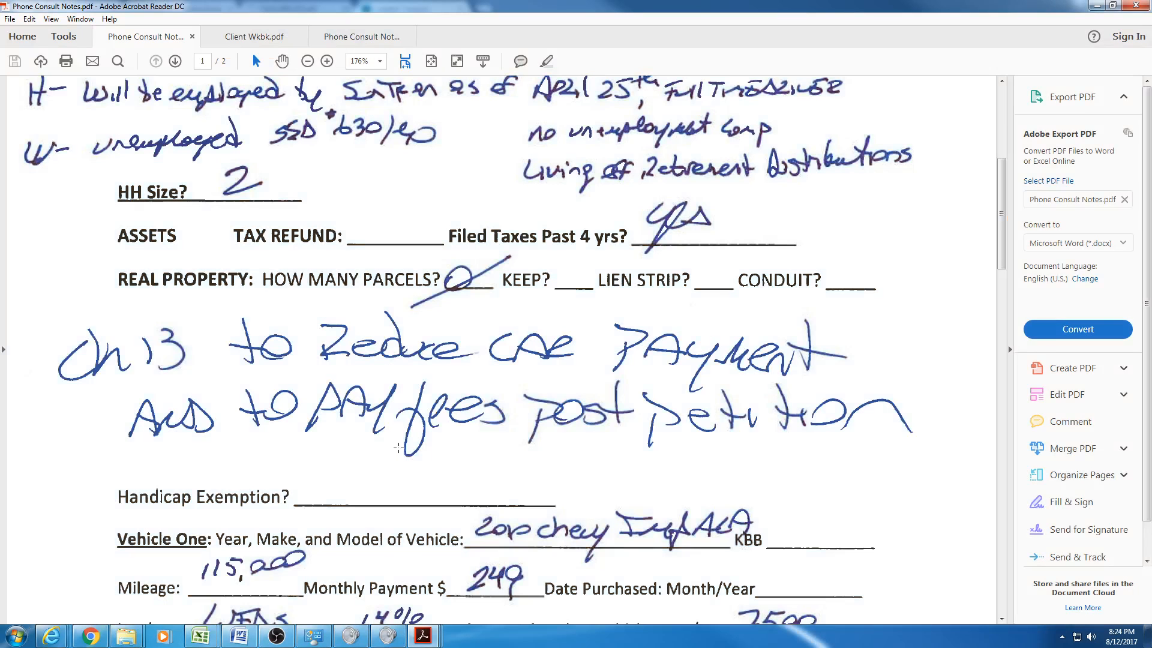
scroll(398, 447, "down", 3)
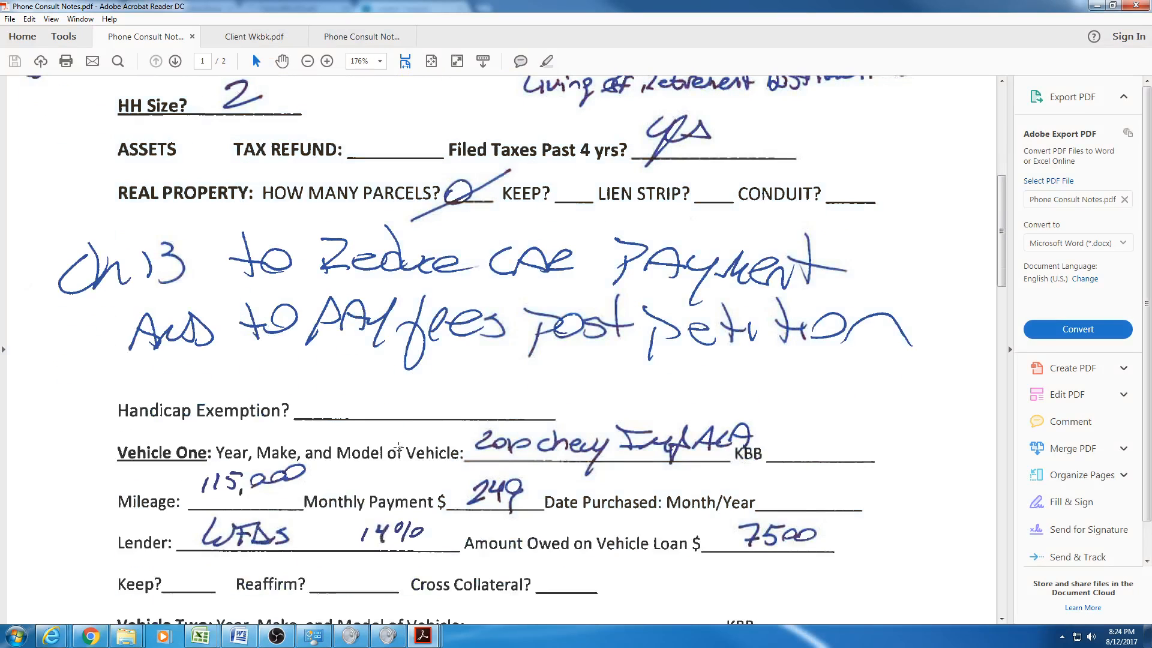
scroll(399, 448, "down", 12)
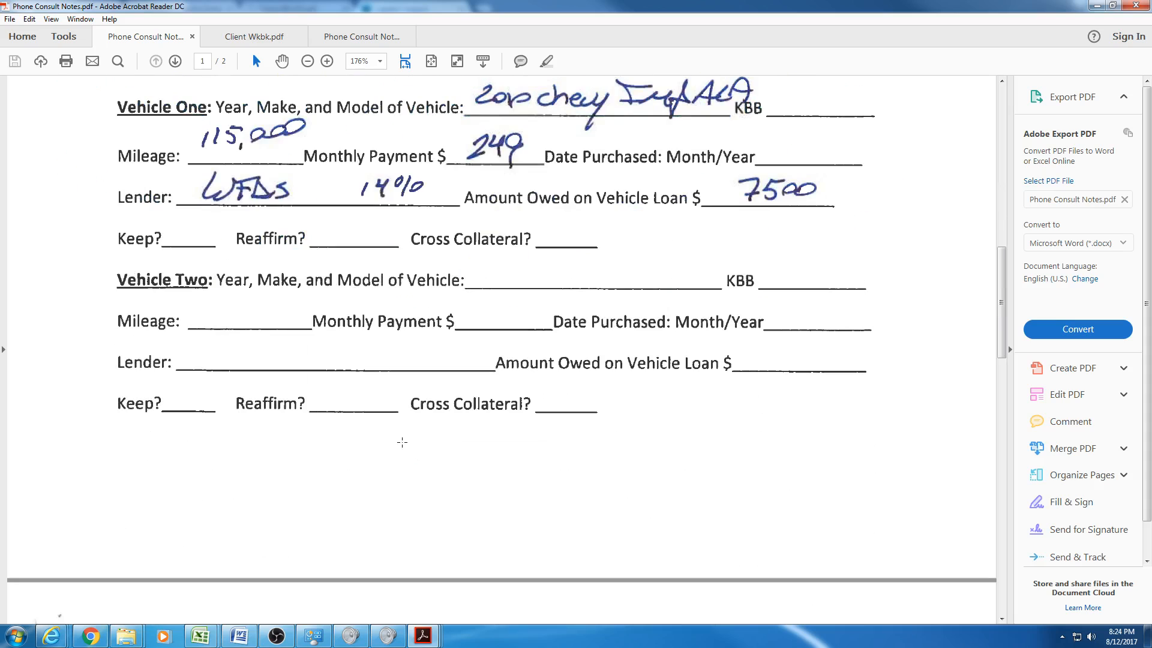
scroll(402, 442, "down", 18)
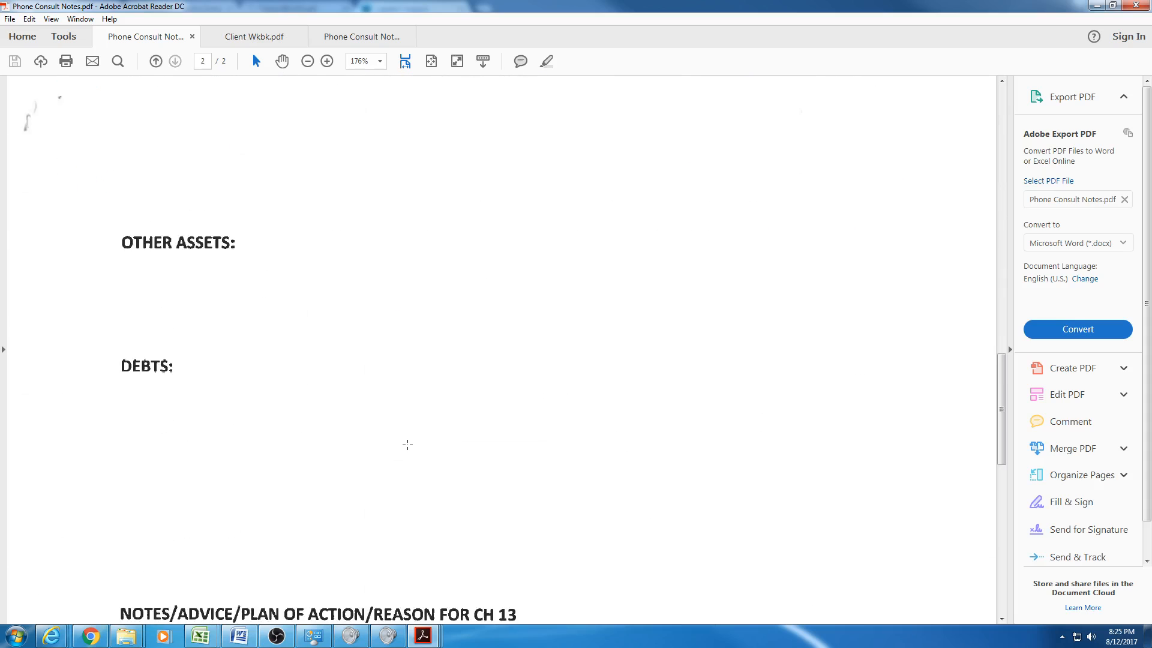
scroll(408, 445, "down", 20)
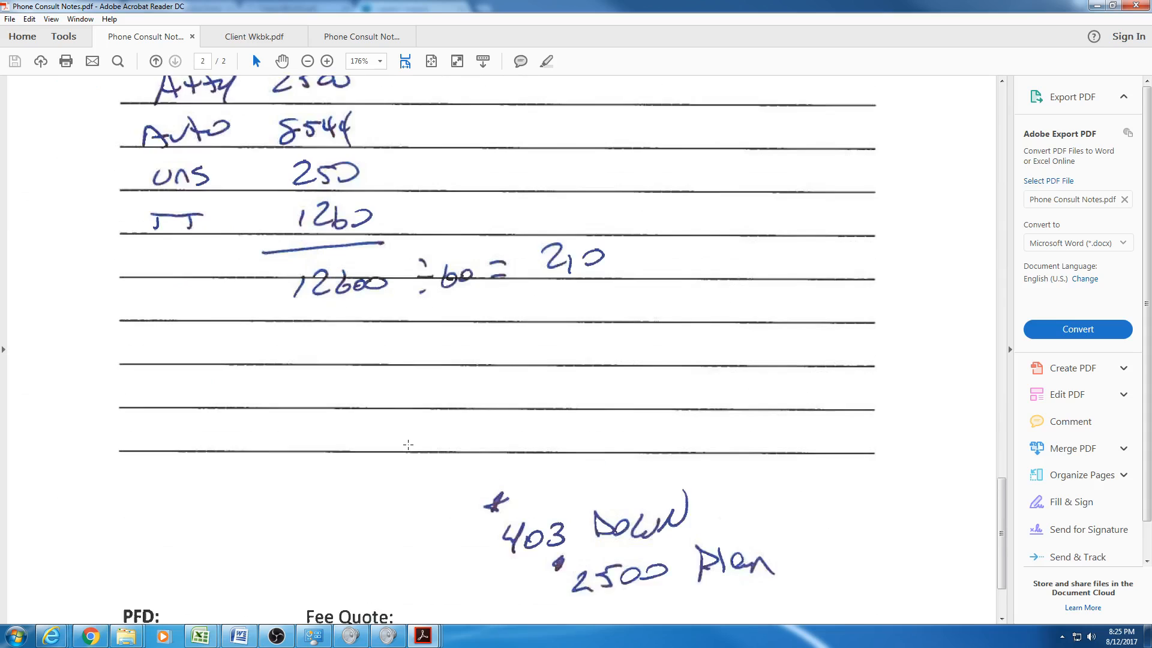
scroll(408, 445, "down", 2)
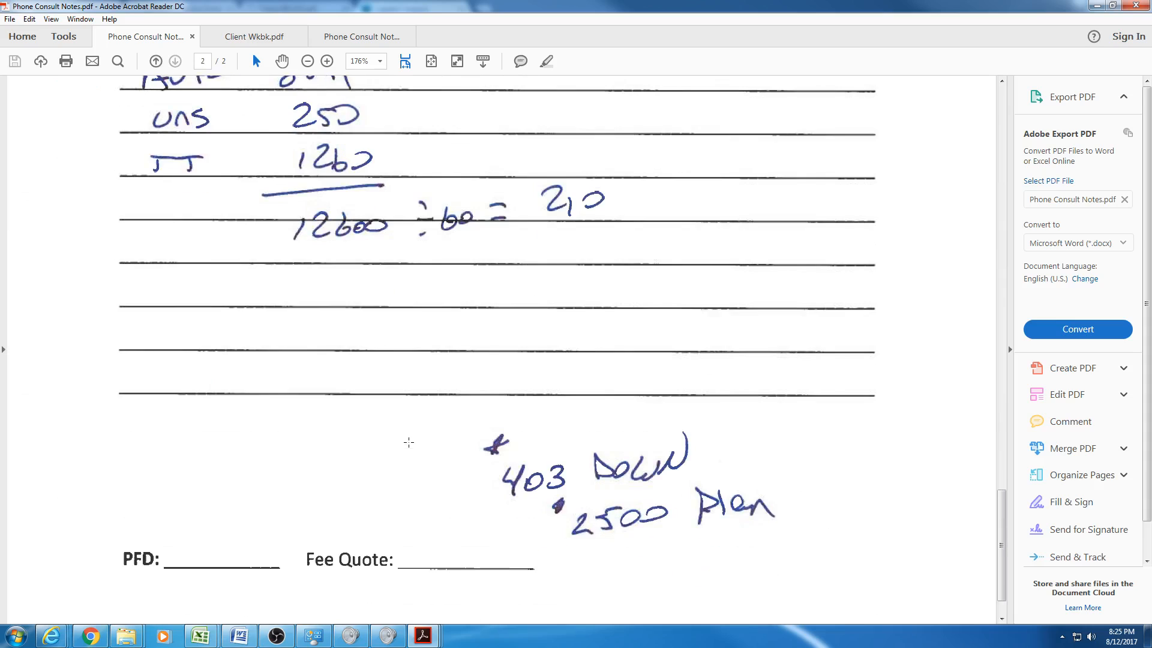
Minimize the phone consult notes, bring up the cover page of Client Wkbk.pdf, and minimize it as well.
left_click(1096, 6)
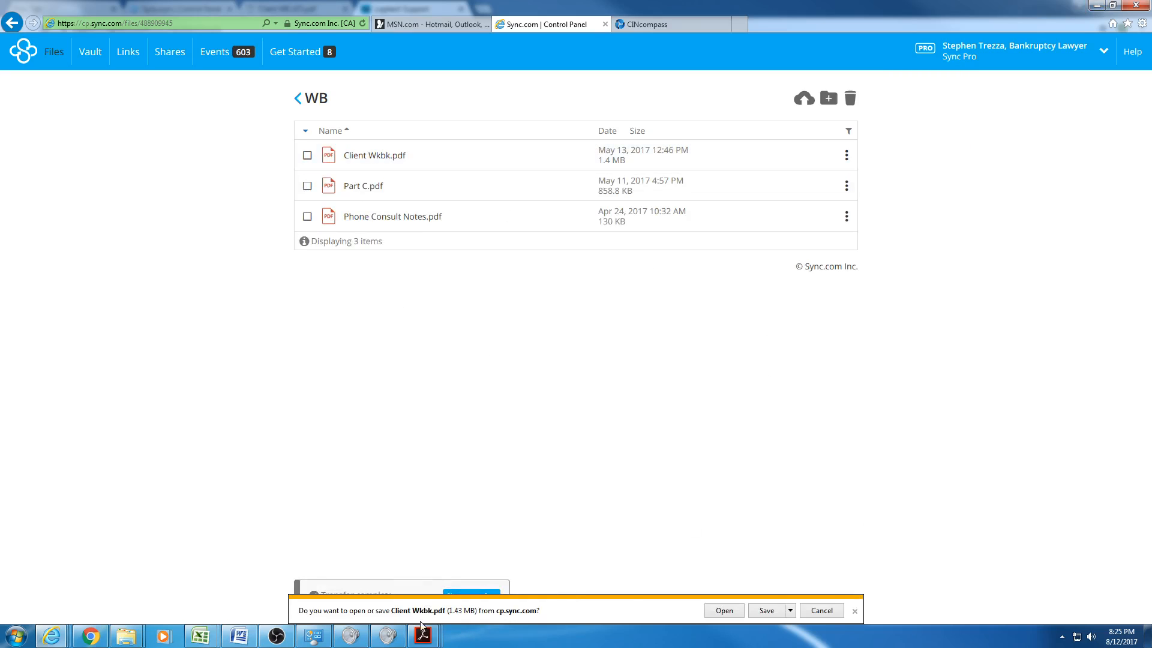
mouse_move(422, 635)
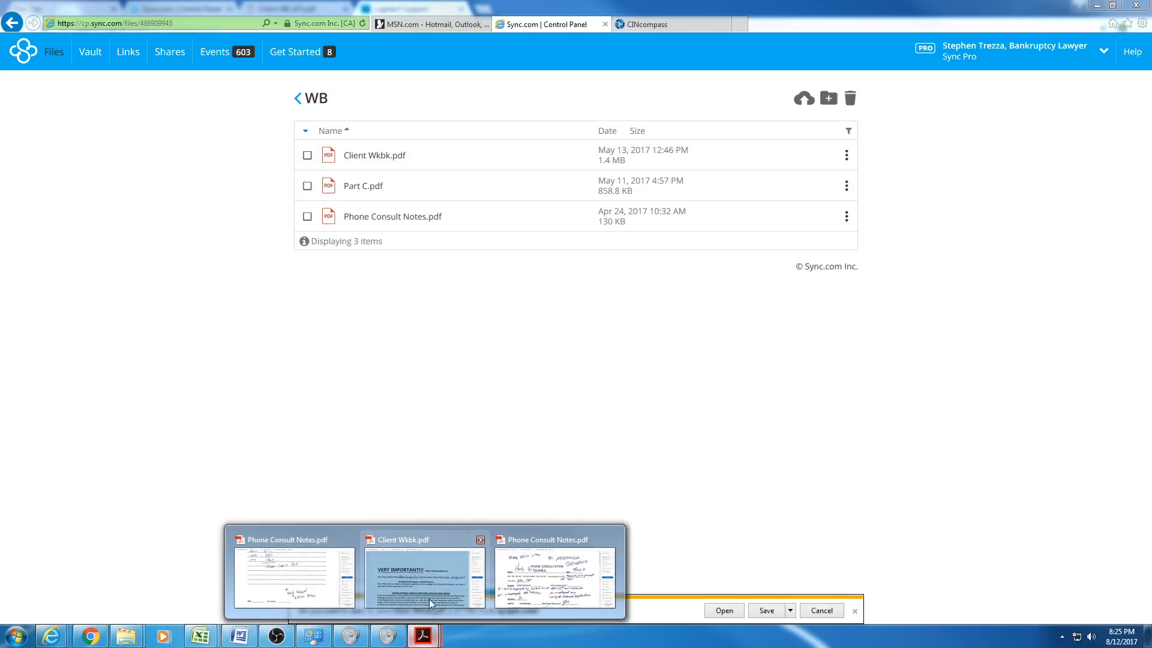
left_click(380, 588)
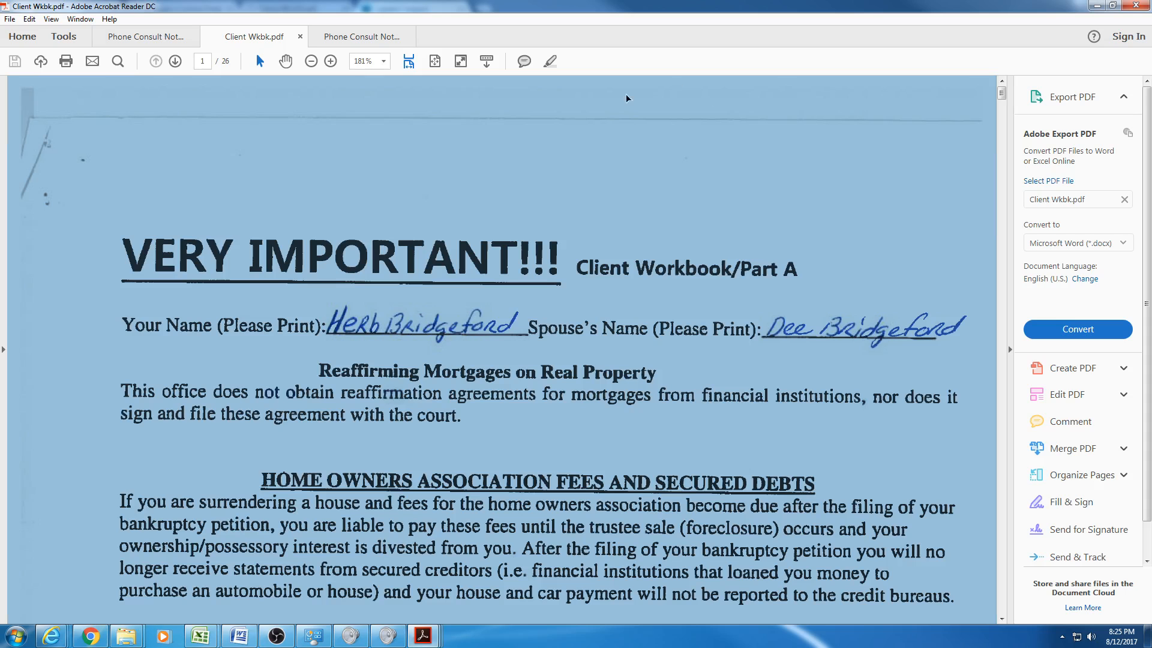
left_click(1095, 6)
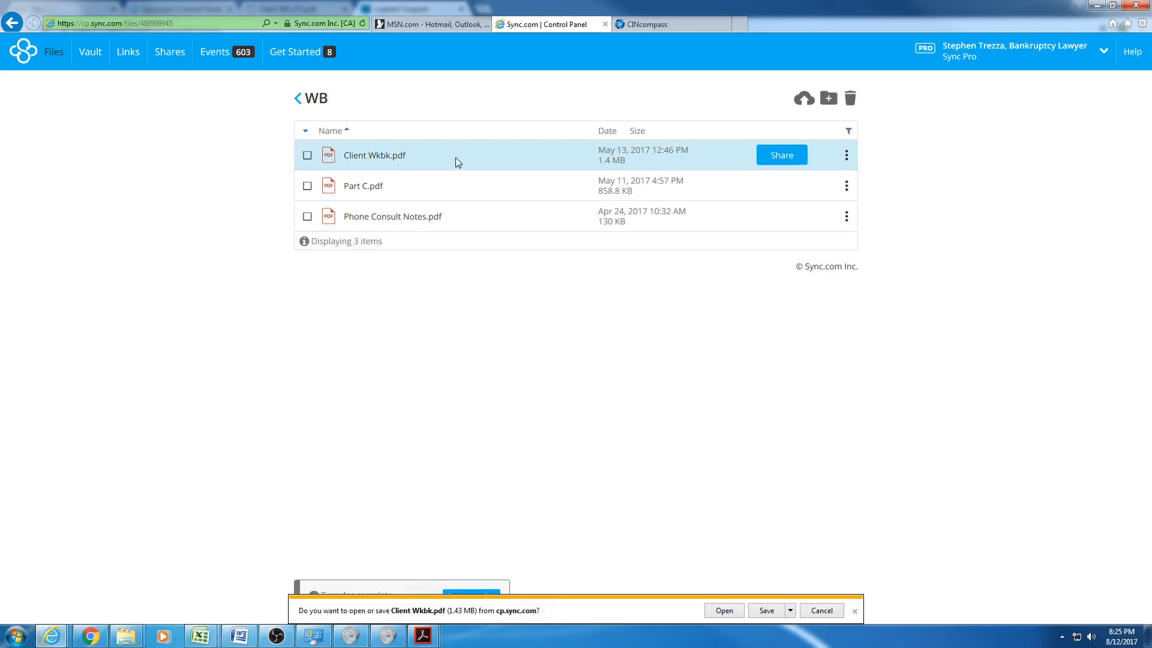
Switch to the client's Chapter 13 matter in CINcompass and show the Debtor 1 details of the Voluntary Petition.
left_click(646, 24)
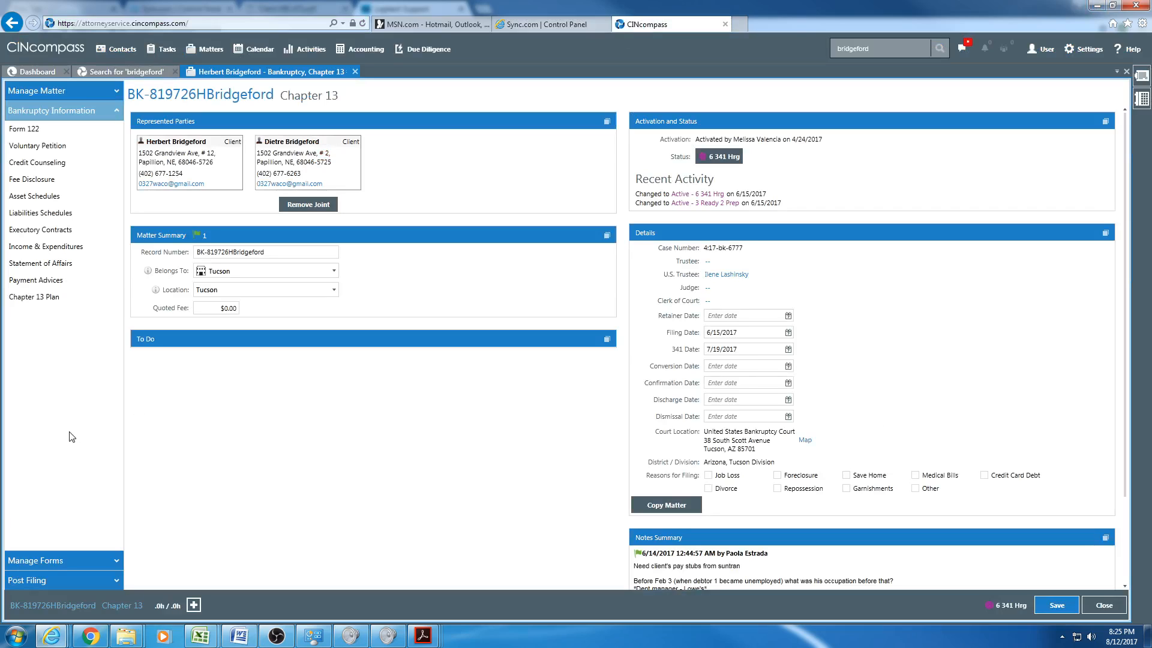
left_click(43, 147)
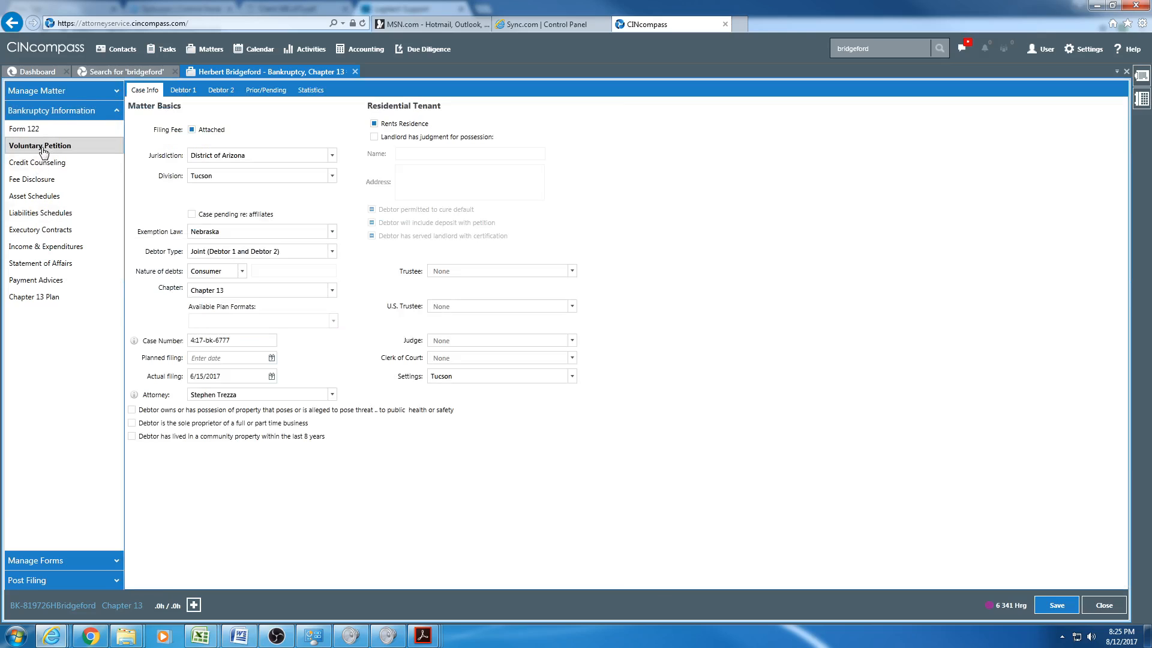
left_click(185, 92)
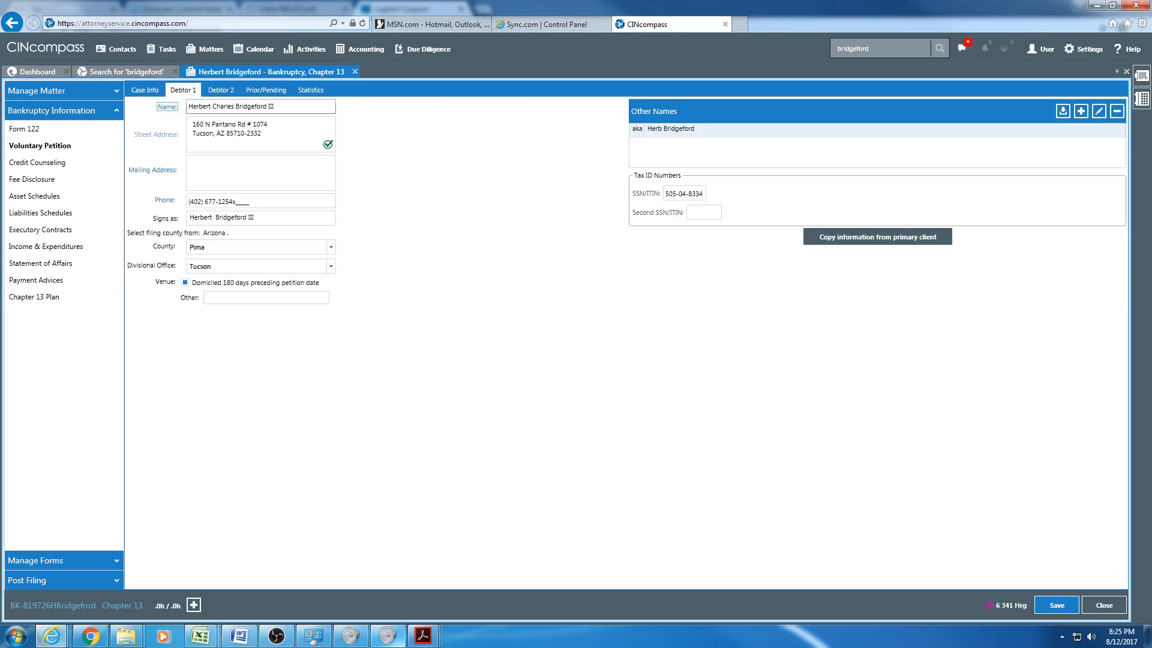
Review the husband's Voluntary Petition page in Client Wkbk.pdf, covering name, residency, renter status, business, divorce, other names and identity details, then minimize it.
mouse_move(423, 633)
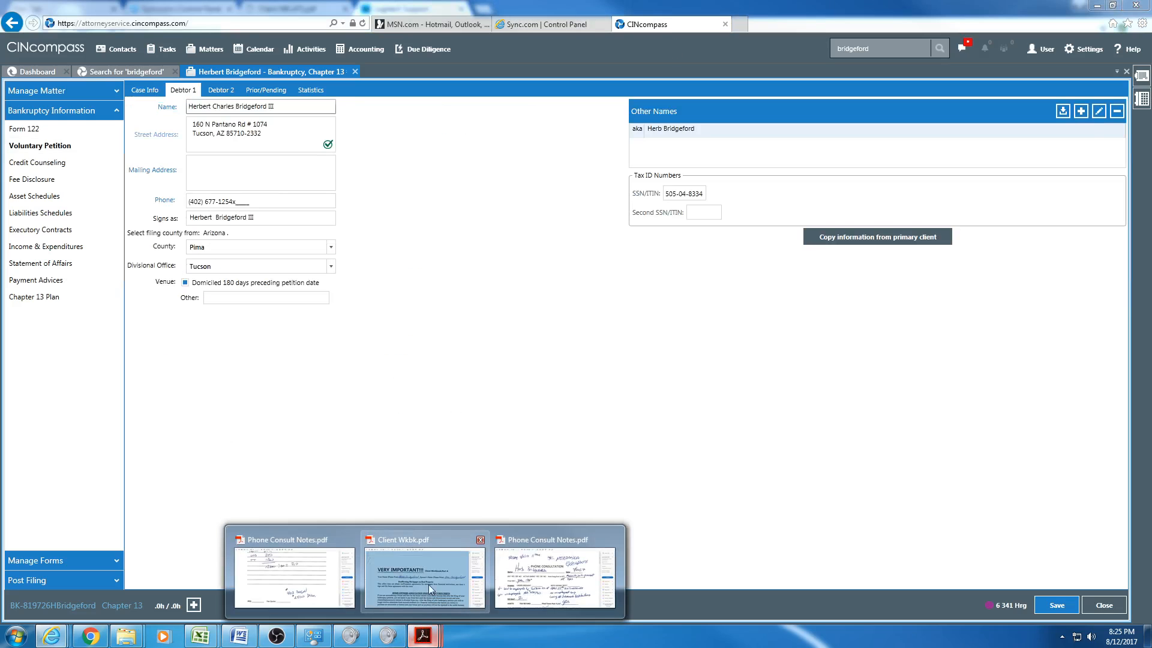
left_click(426, 582)
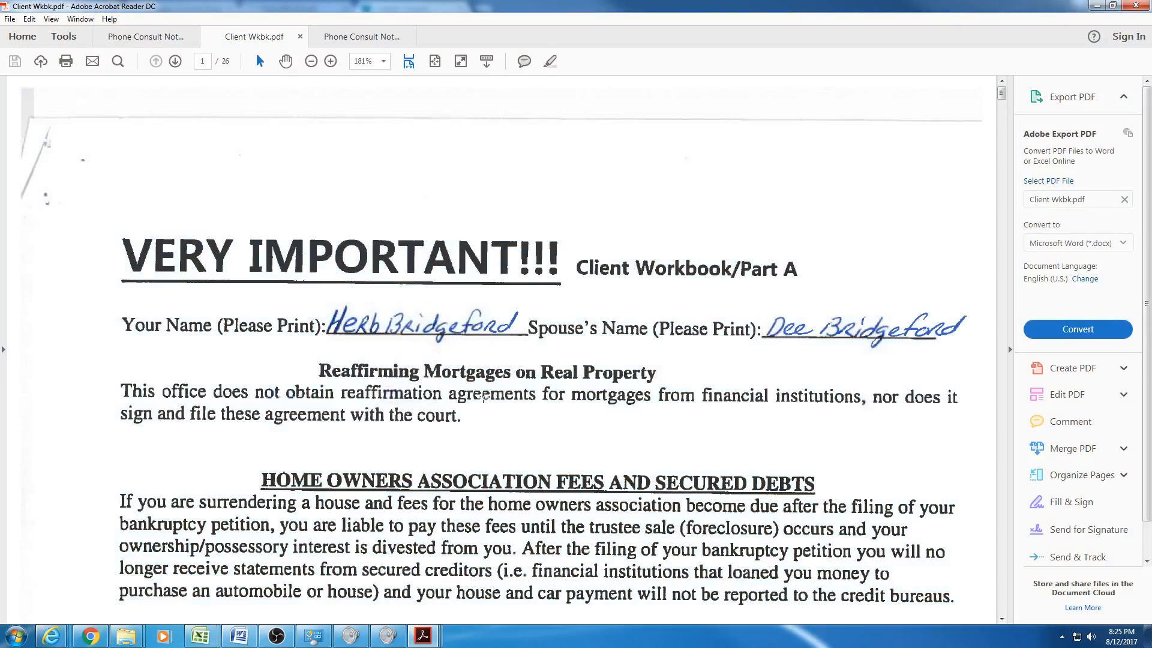
scroll(485, 395, "down", 6)
scroll(485, 394, "down", 15)
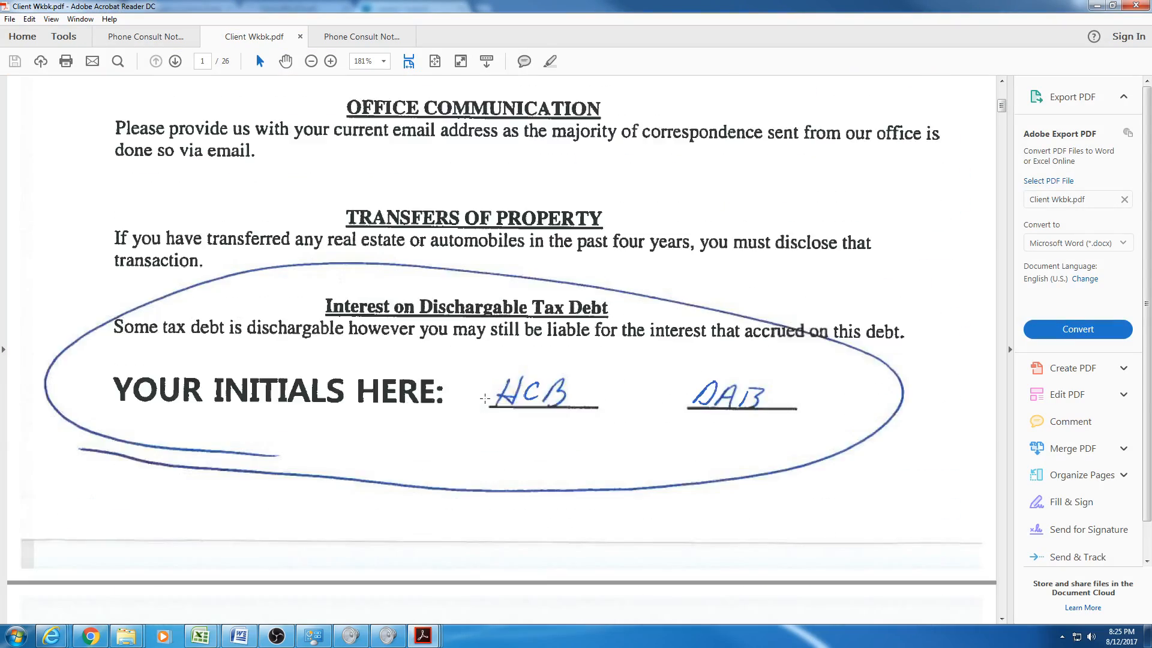
scroll(485, 398, "down", 5)
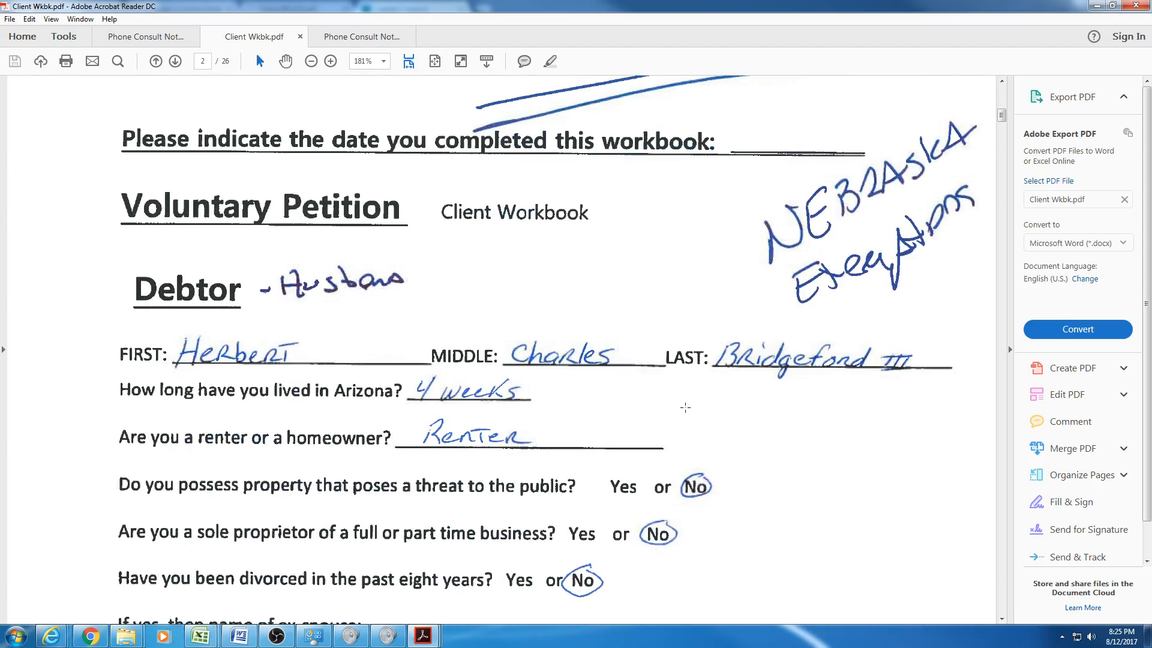
left_click(835, 371)
scroll(834, 370, "down", 2)
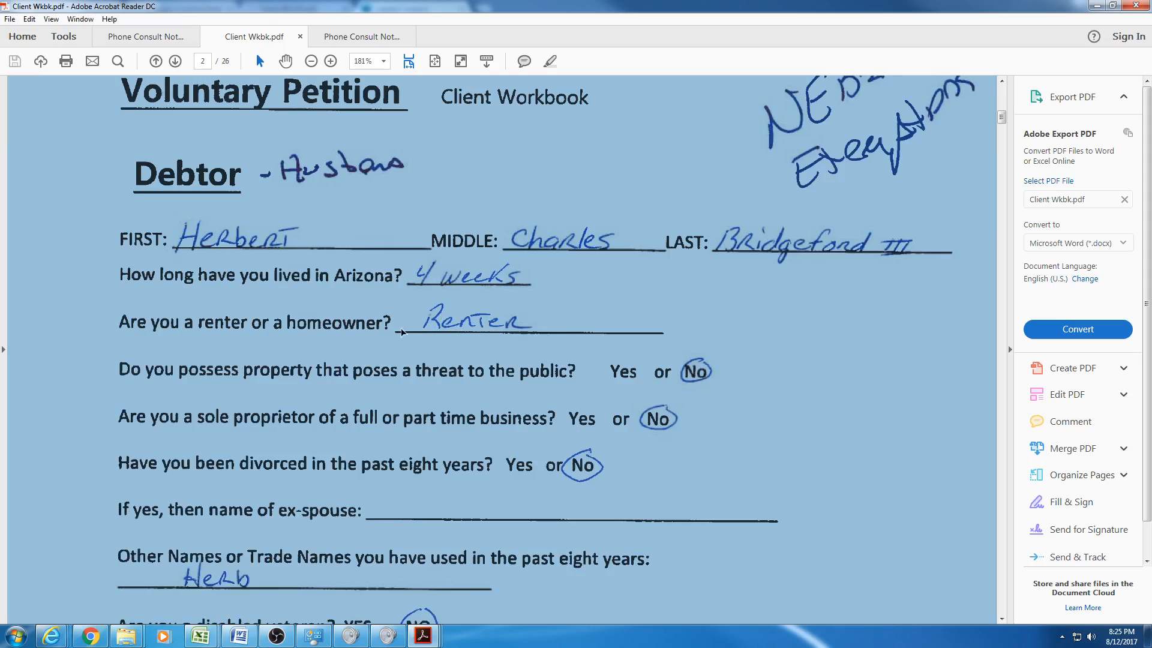
scroll(698, 431, "down", 1)
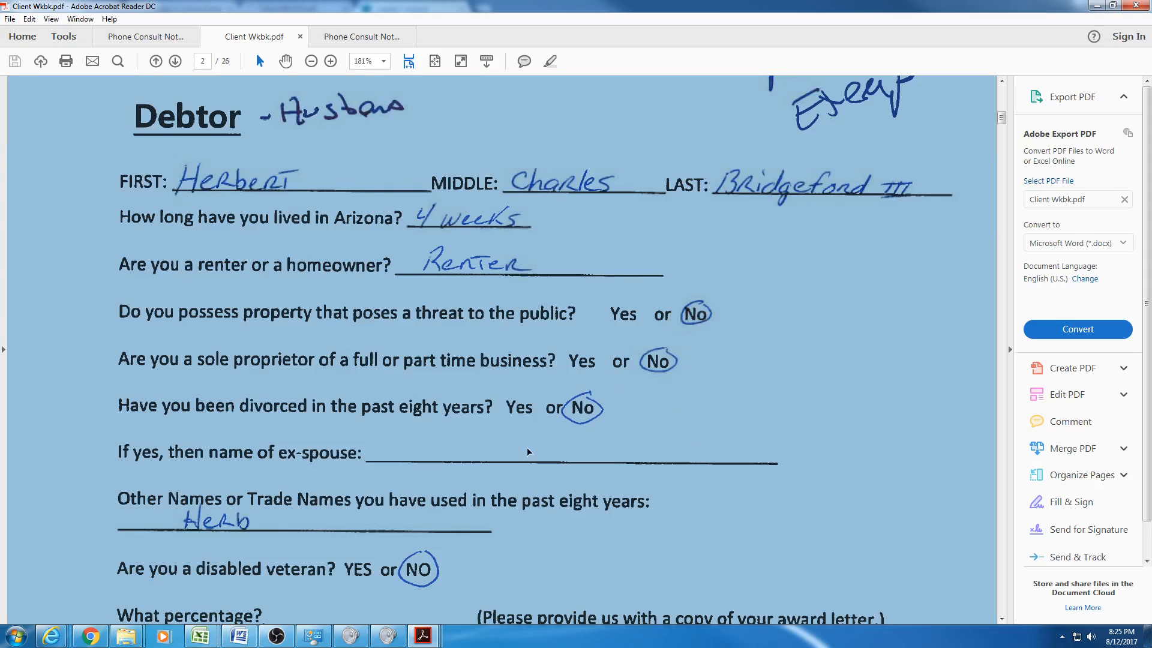
scroll(523, 456, "down", 2)
scroll(533, 430, "up", 2)
scroll(526, 363, "down", 2)
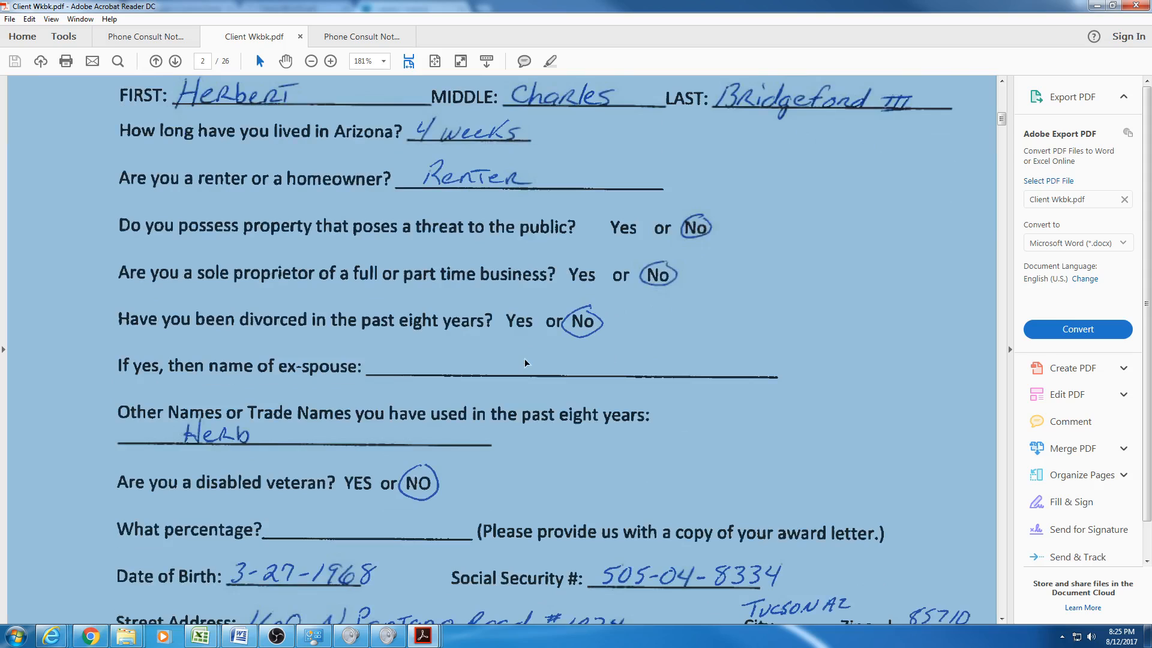
scroll(525, 363, "down", 1)
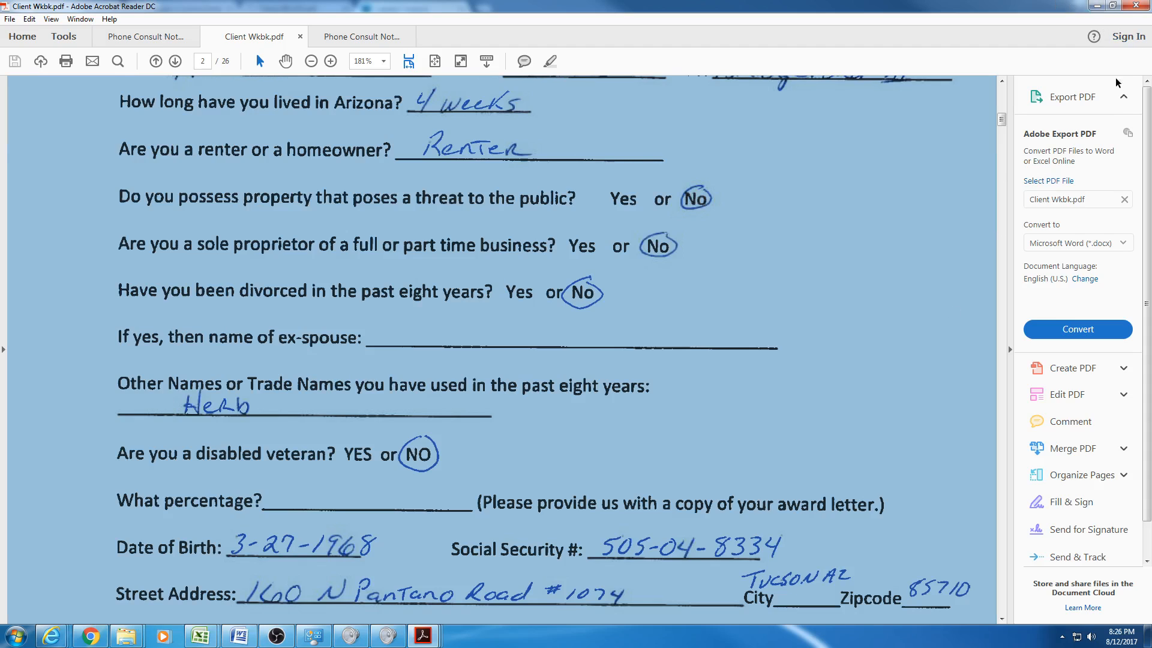
left_click(1096, 6)
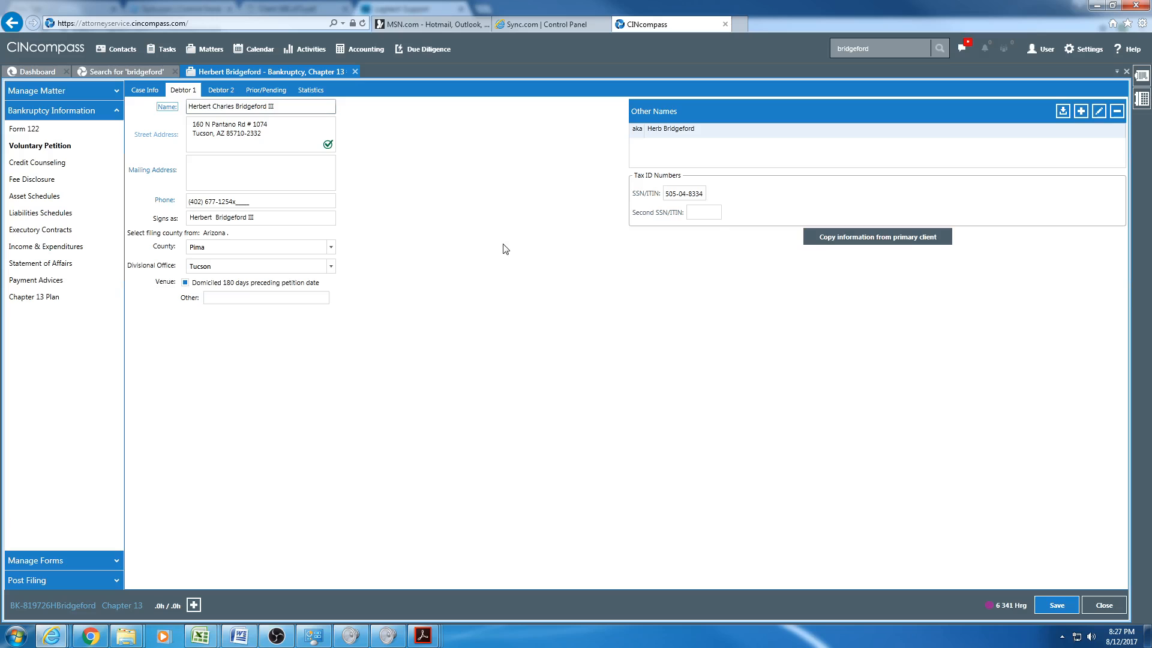
Recheck the debtor's Social Security number, address and phone answers on page 2 of Client Wkbk.pdf, then return to the matter.
mouse_move(431, 636)
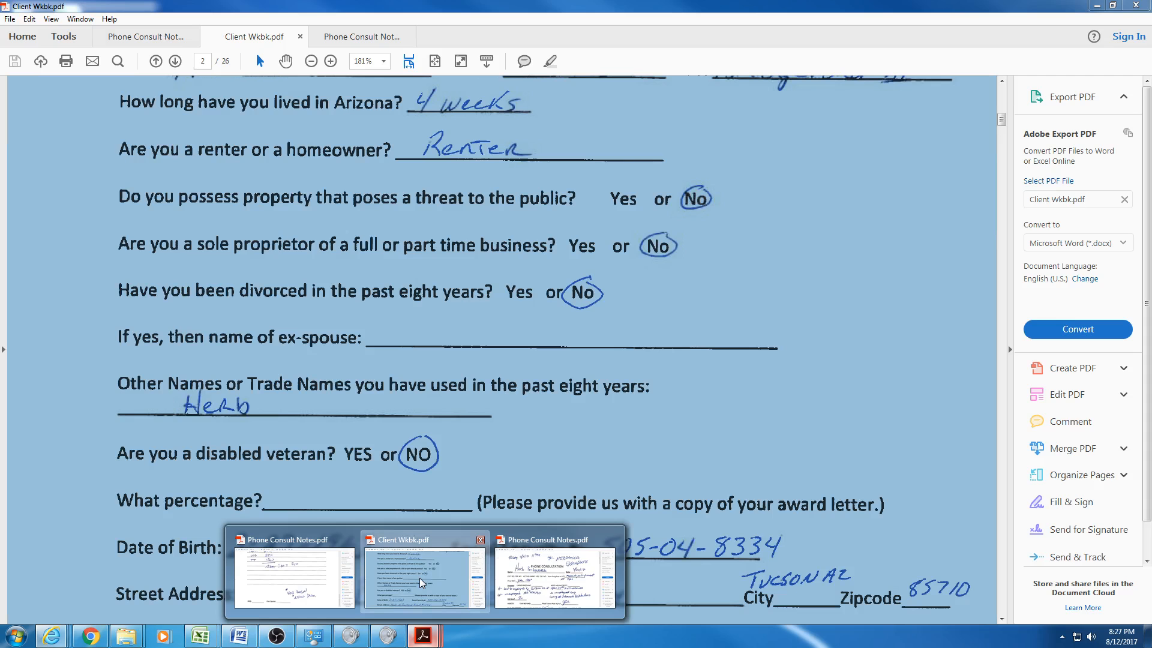
left_click(419, 578)
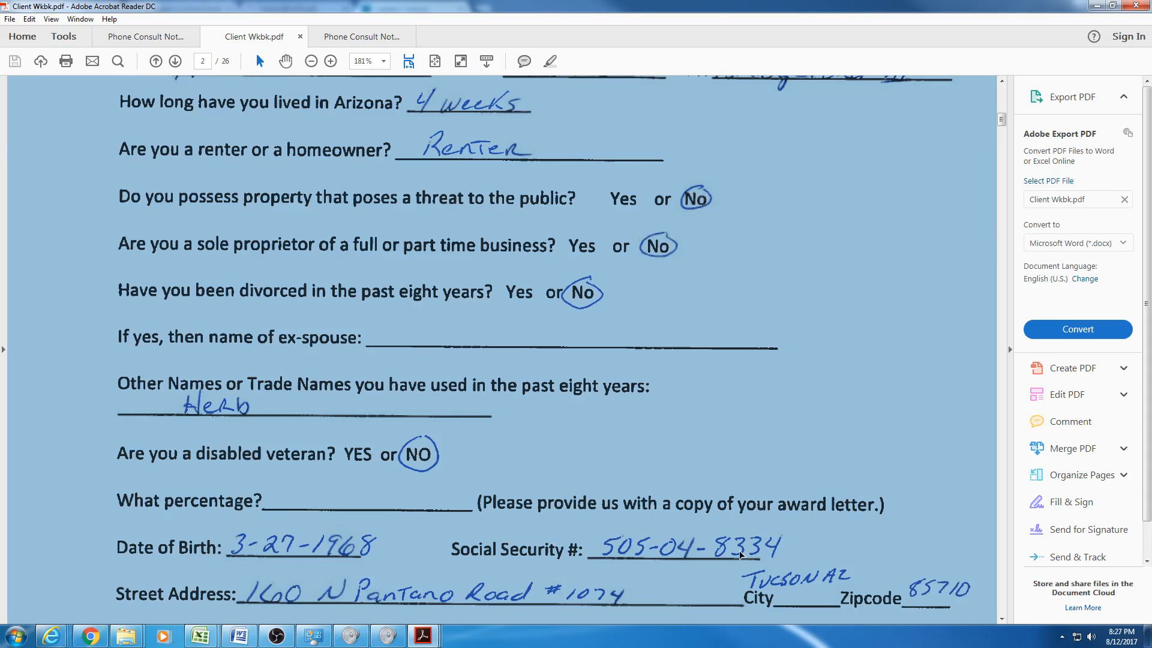
left_click(643, 551)
scroll(643, 549, "up", 3)
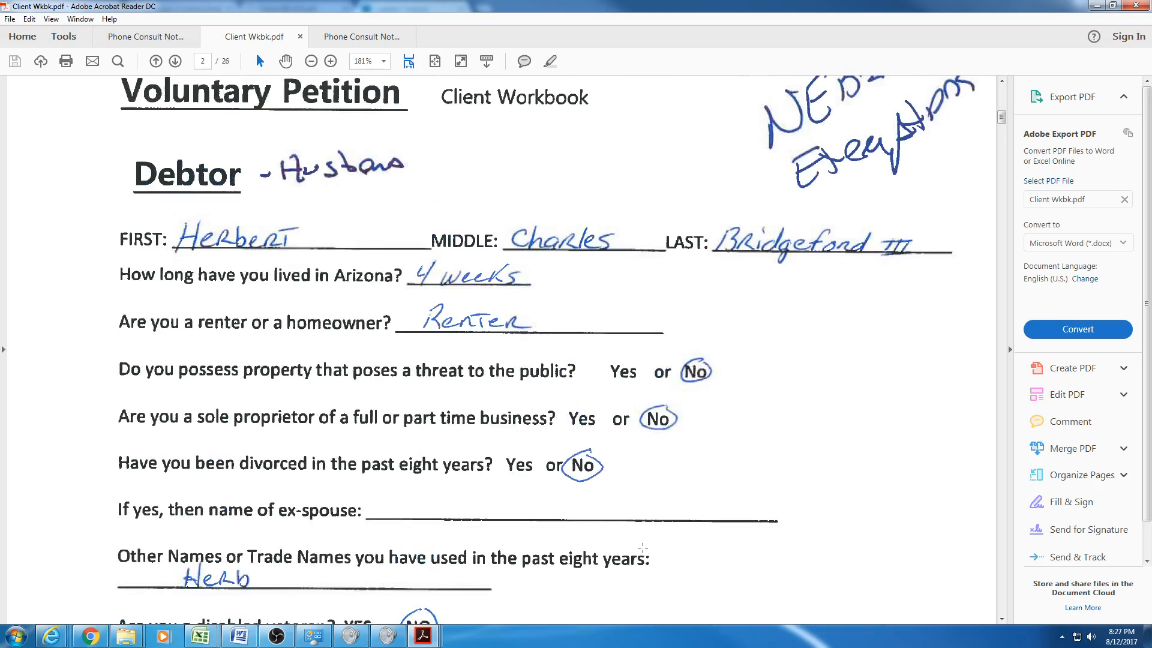
scroll(643, 548, "down", 5)
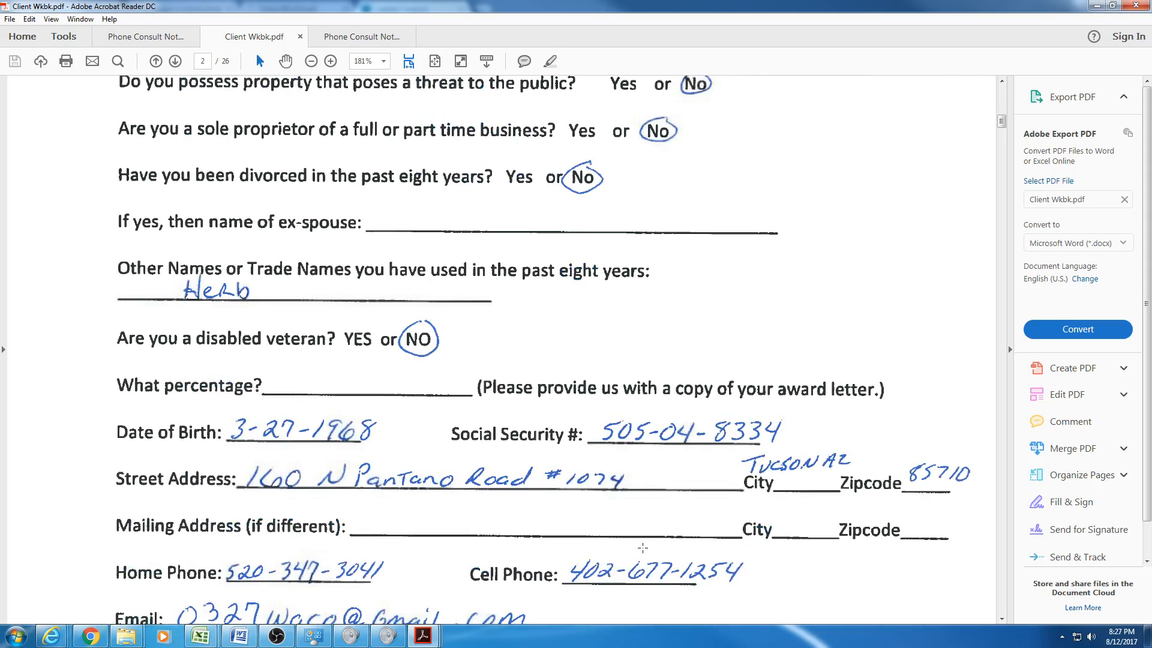
scroll(643, 547, "up", 1)
scroll(643, 546, "up", 1)
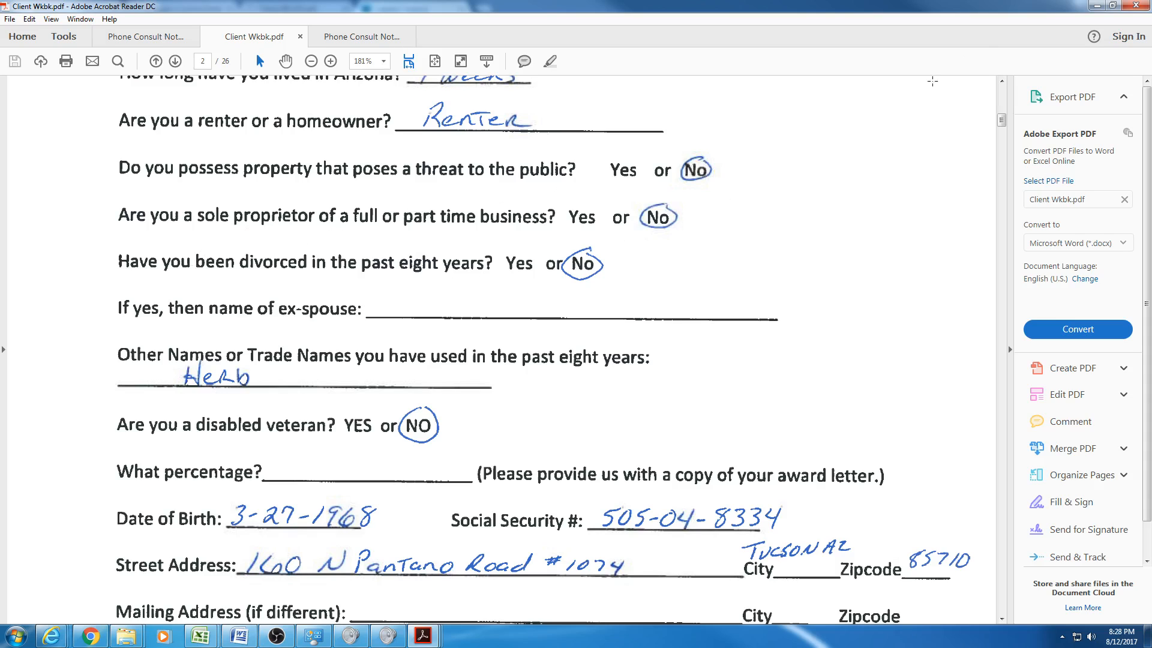
left_click(1100, 6)
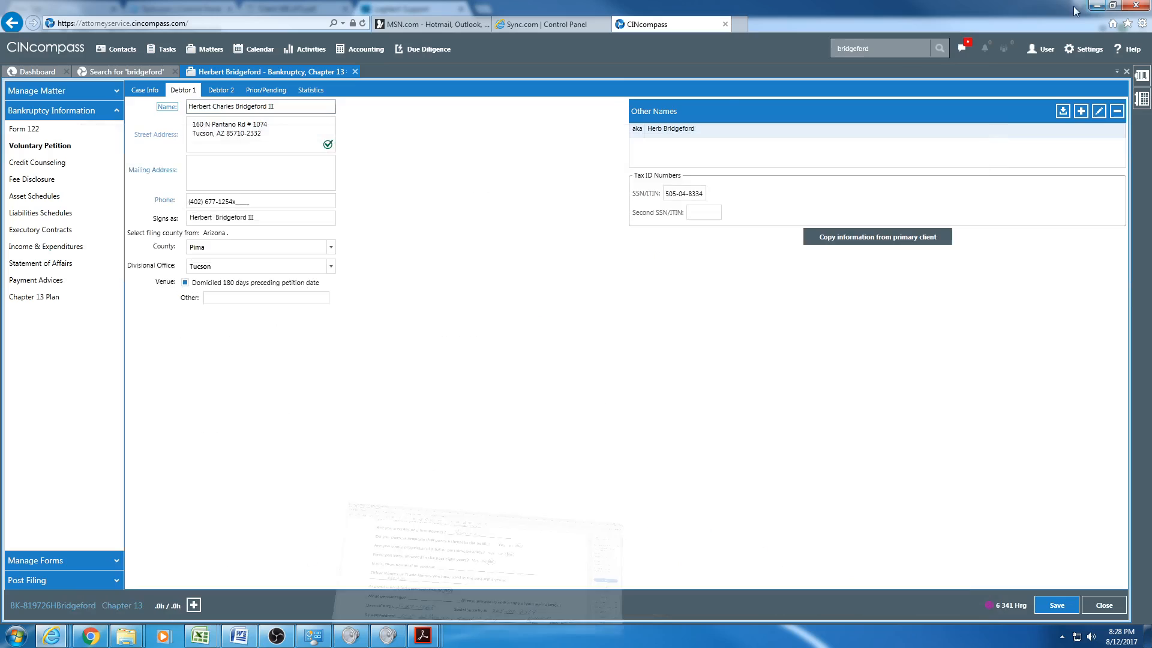
Try marking the debtor as sole proprietor in the petition's case info and adding a blank business entry, then clear the mark.
left_click(148, 91)
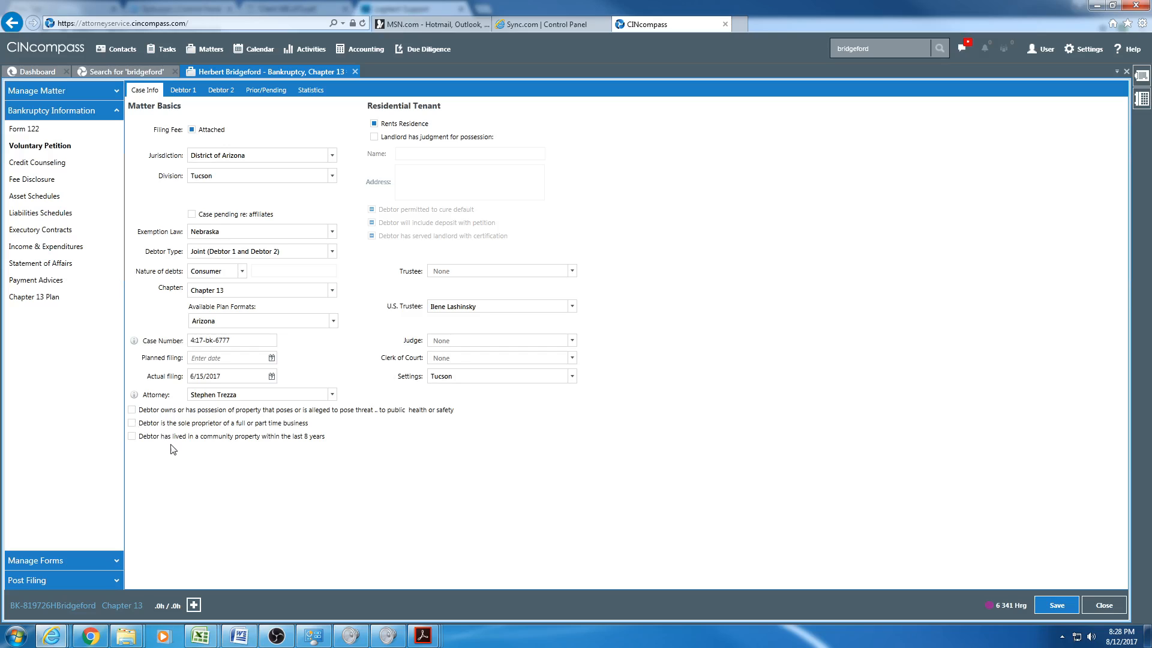
left_click(131, 423)
left_click(354, 91)
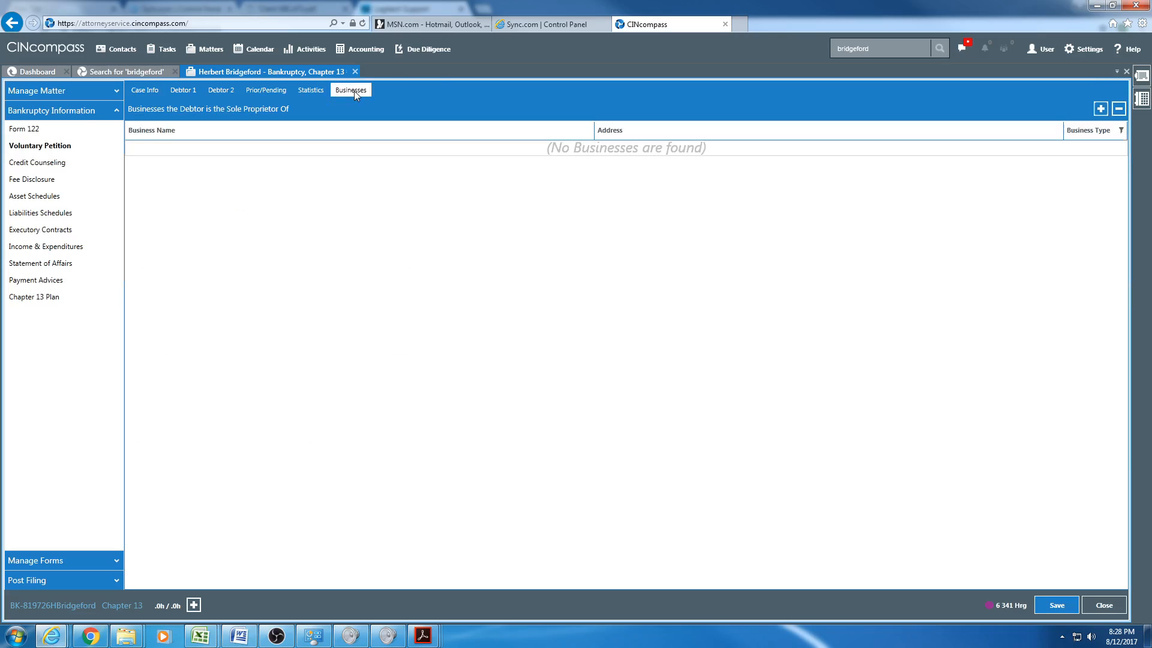
left_click(1101, 110)
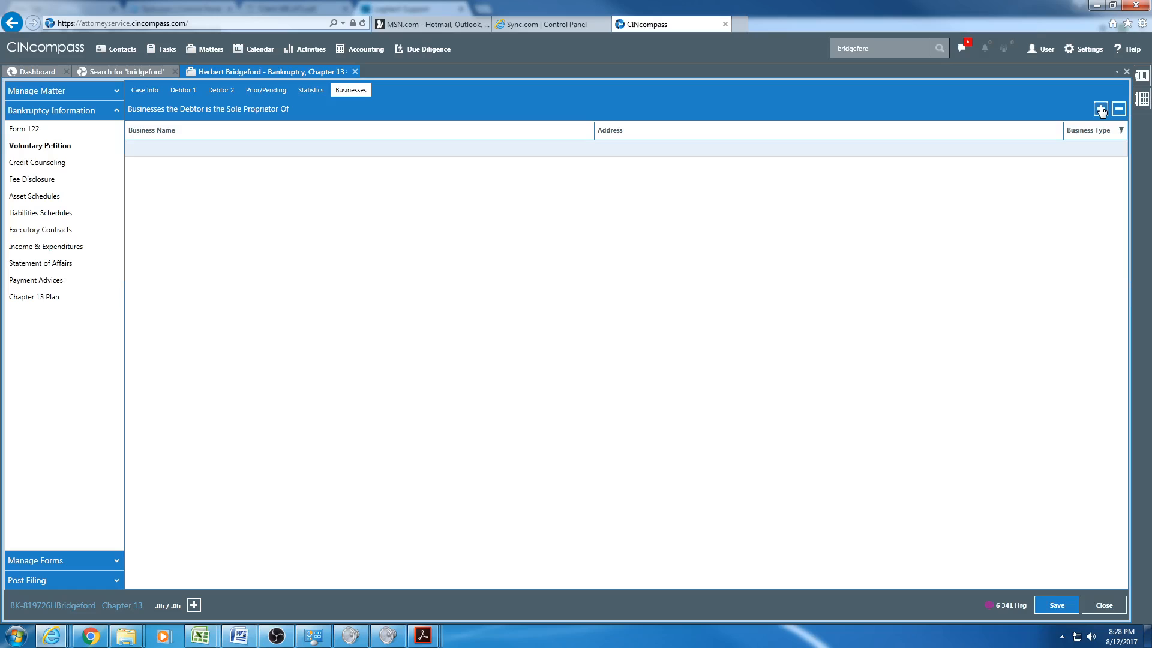
left_click(183, 153)
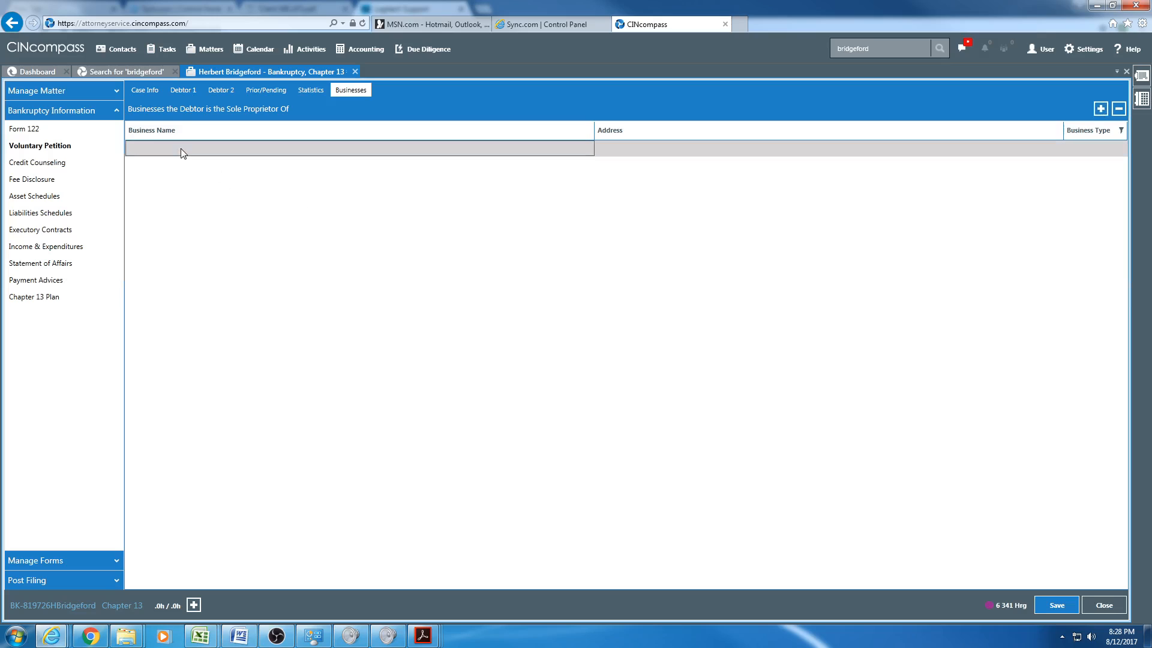
left_click(183, 150)
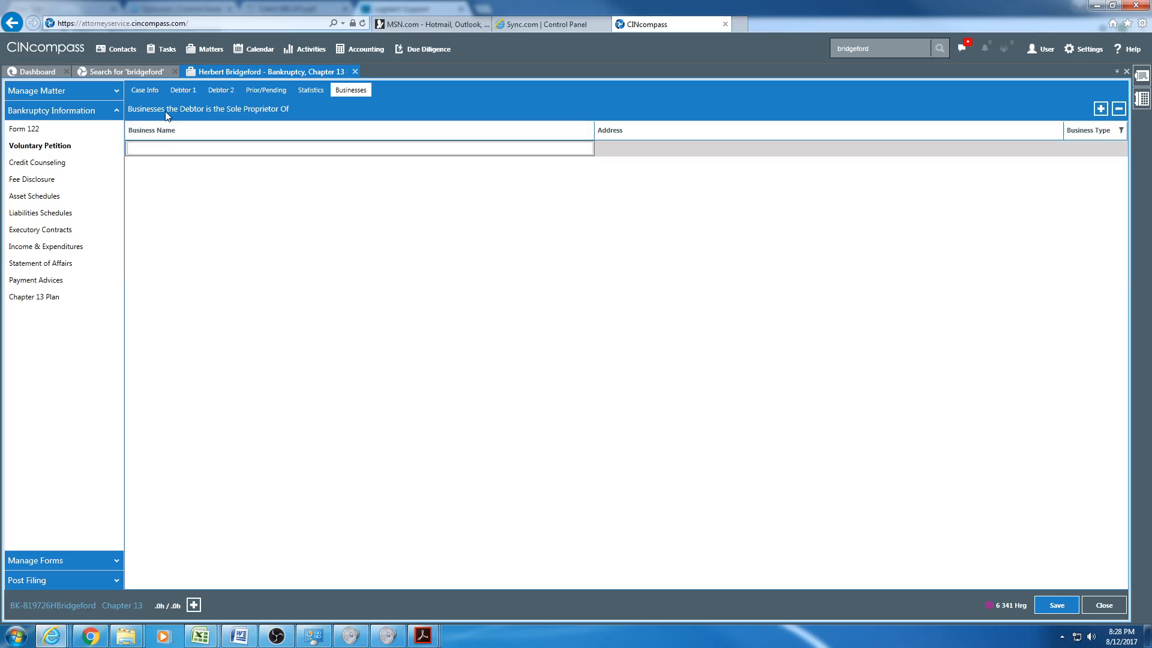
left_click(138, 90)
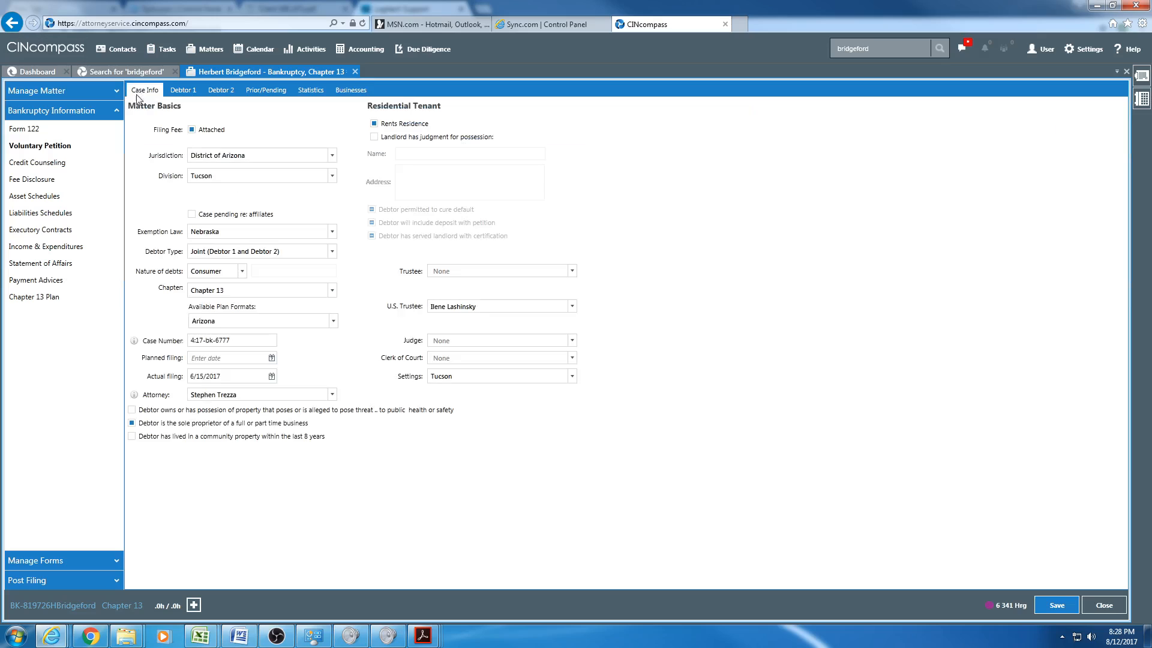
left_click(131, 423)
Try marking that the debtor lived in a community property state, add a blank co-resident entry, then clear the mark.
left_click(132, 437)
left_click(370, 91)
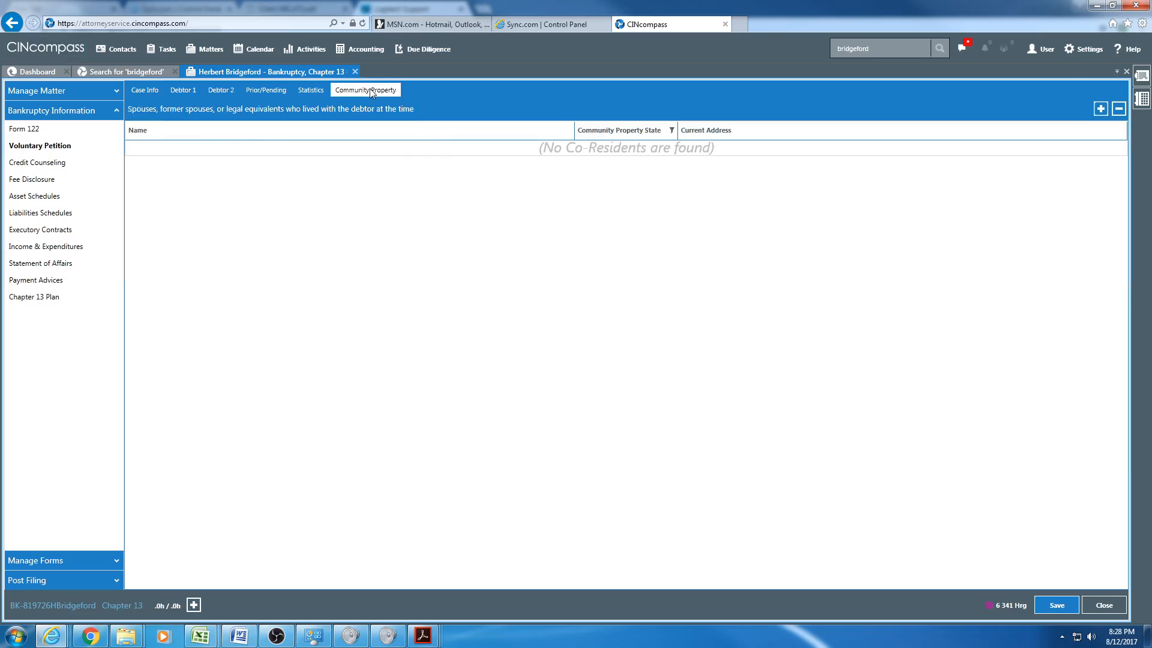
left_click(1100, 112)
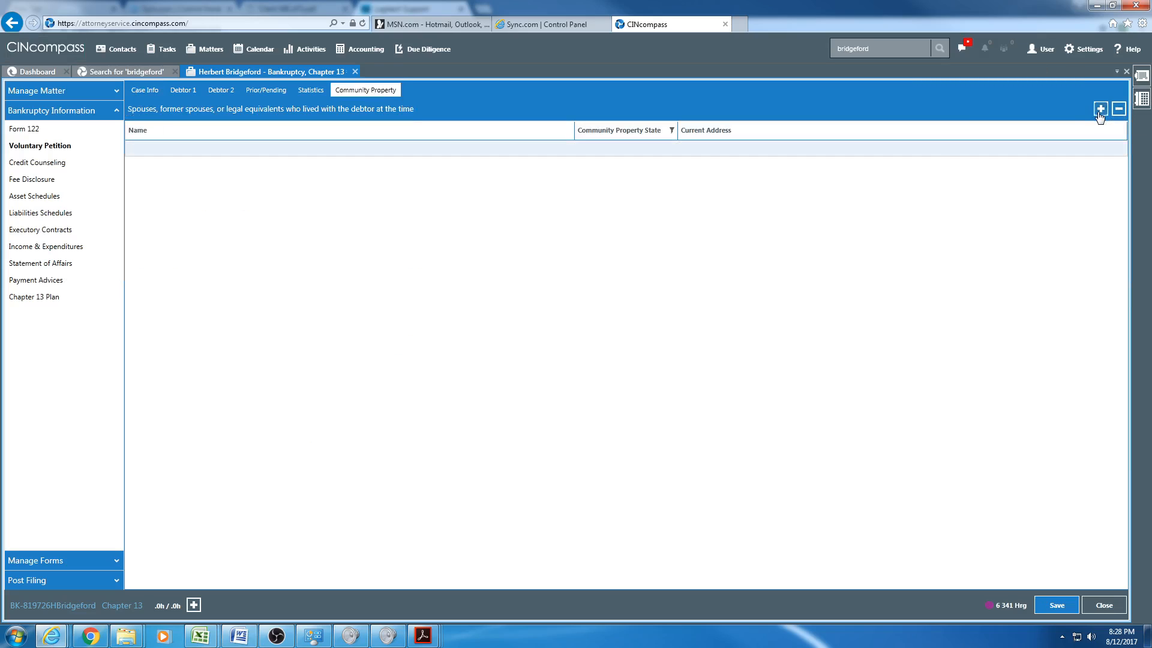
left_click(206, 148)
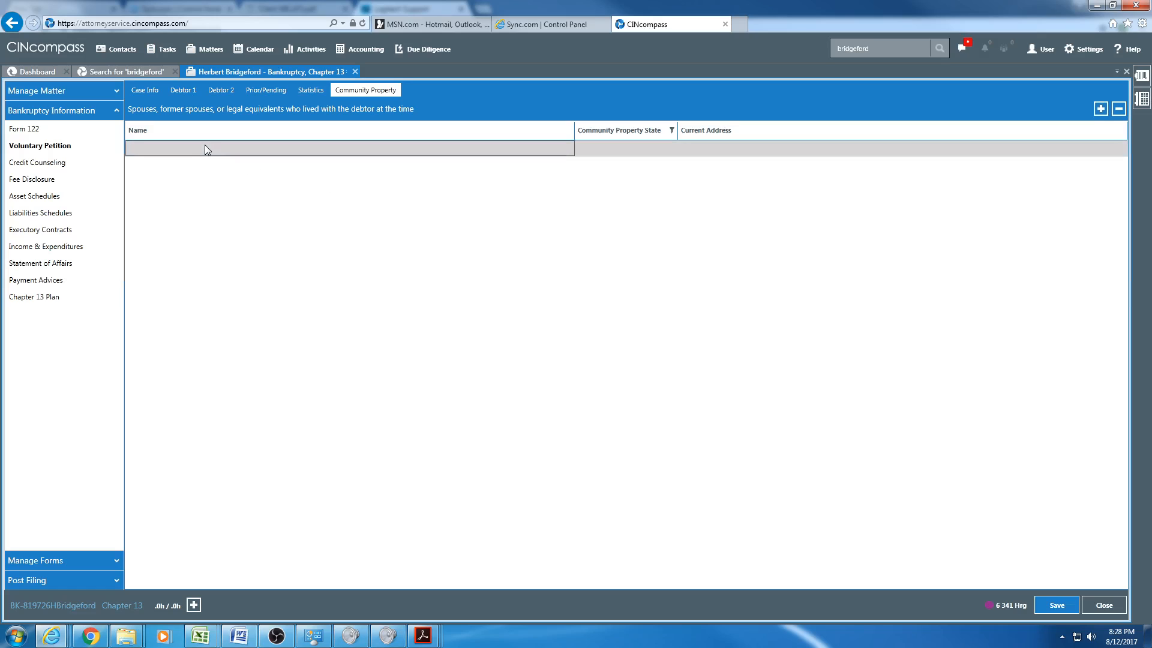
left_click(150, 94)
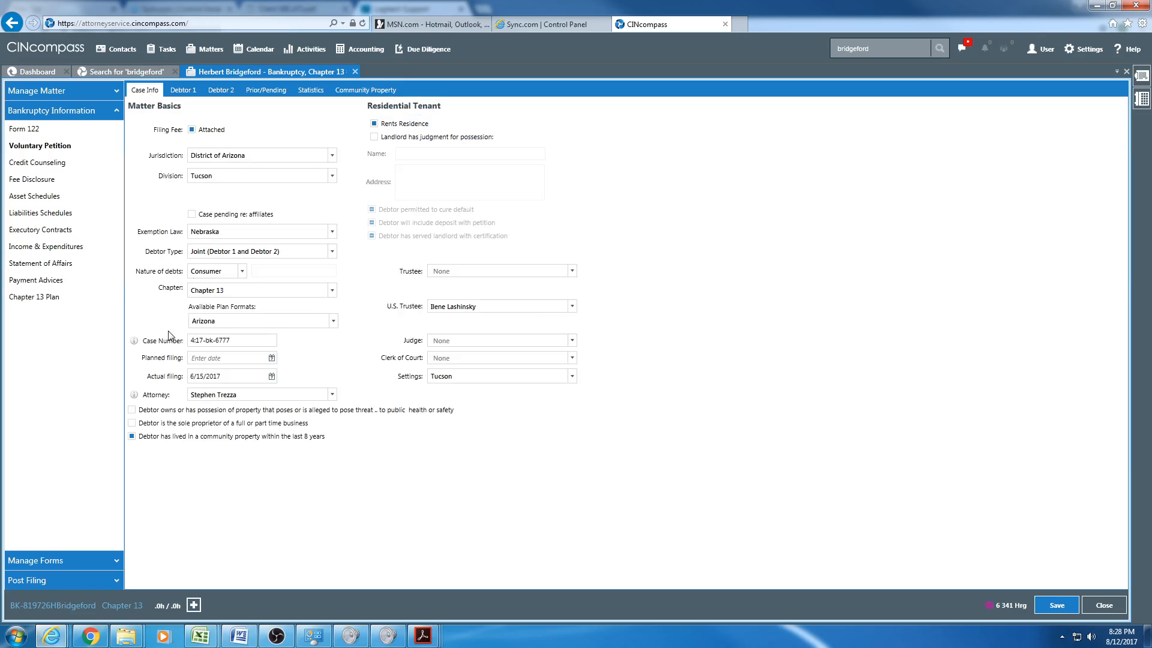
left_click(132, 437)
Review page 1 of Phone Consult Notes.pdf for the exemption state, Arizona residency, prior bankruptcy, income and assets, then return to the matter.
mouse_move(423, 633)
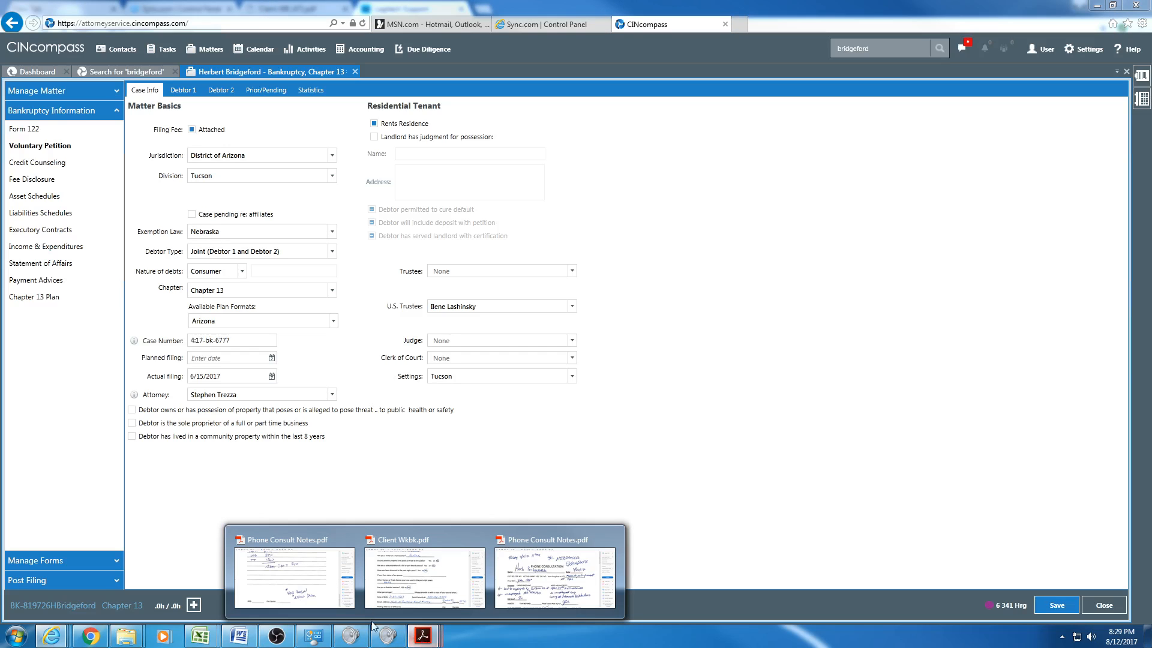
left_click(297, 589)
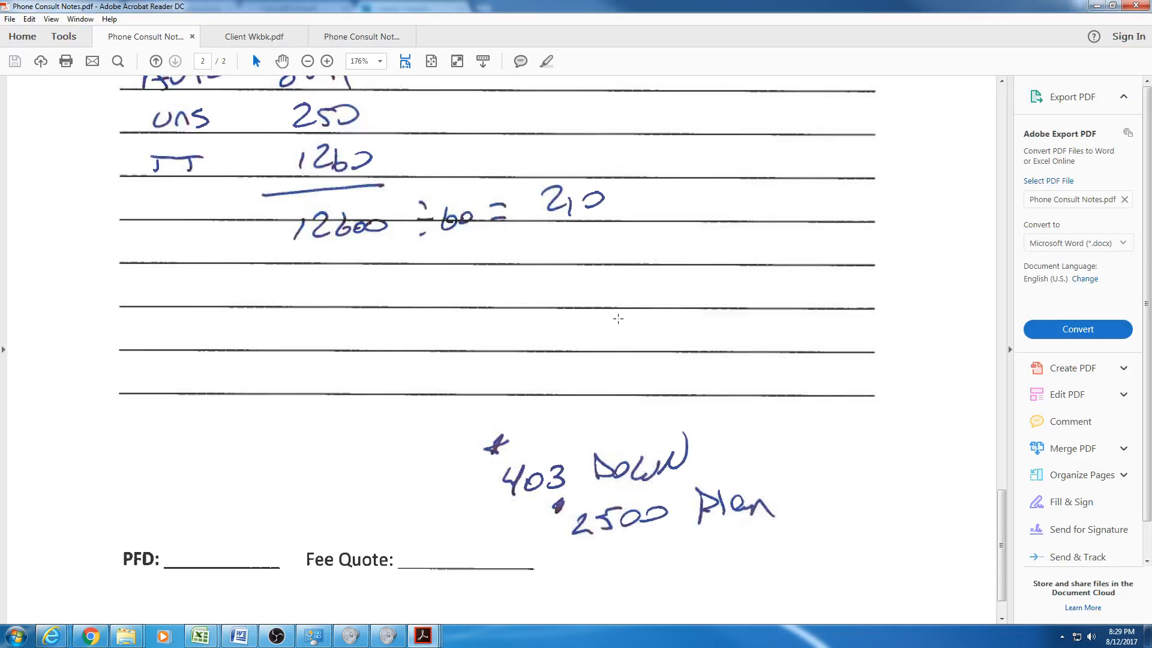
scroll(618, 319, "up", 10)
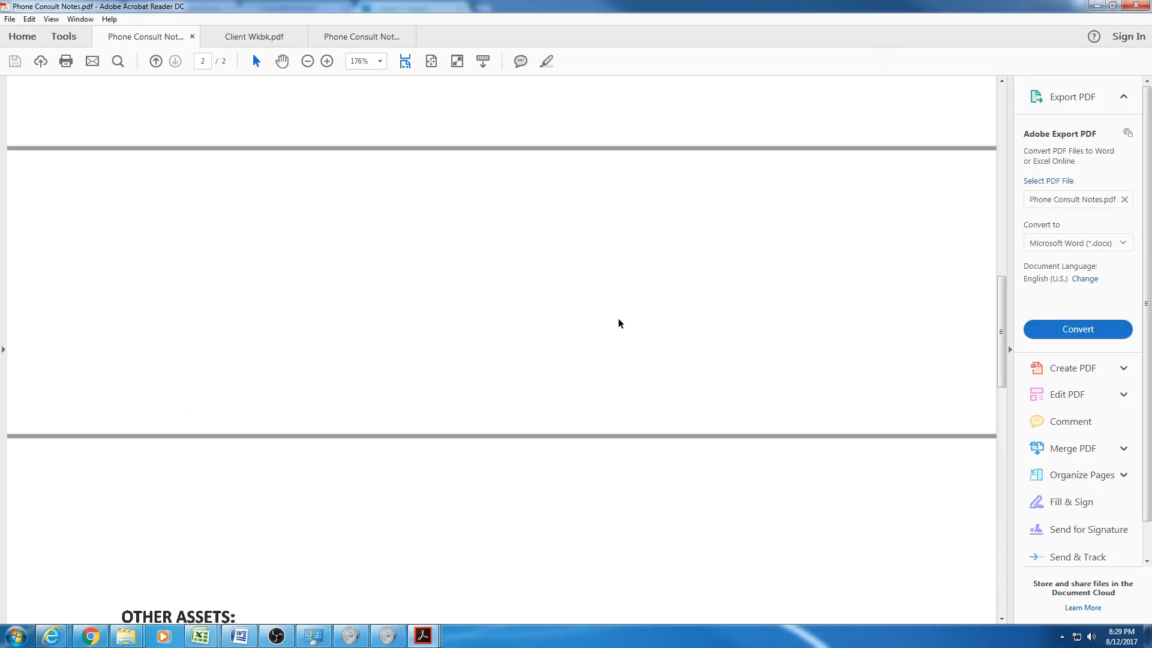
scroll(620, 323, "up", 15)
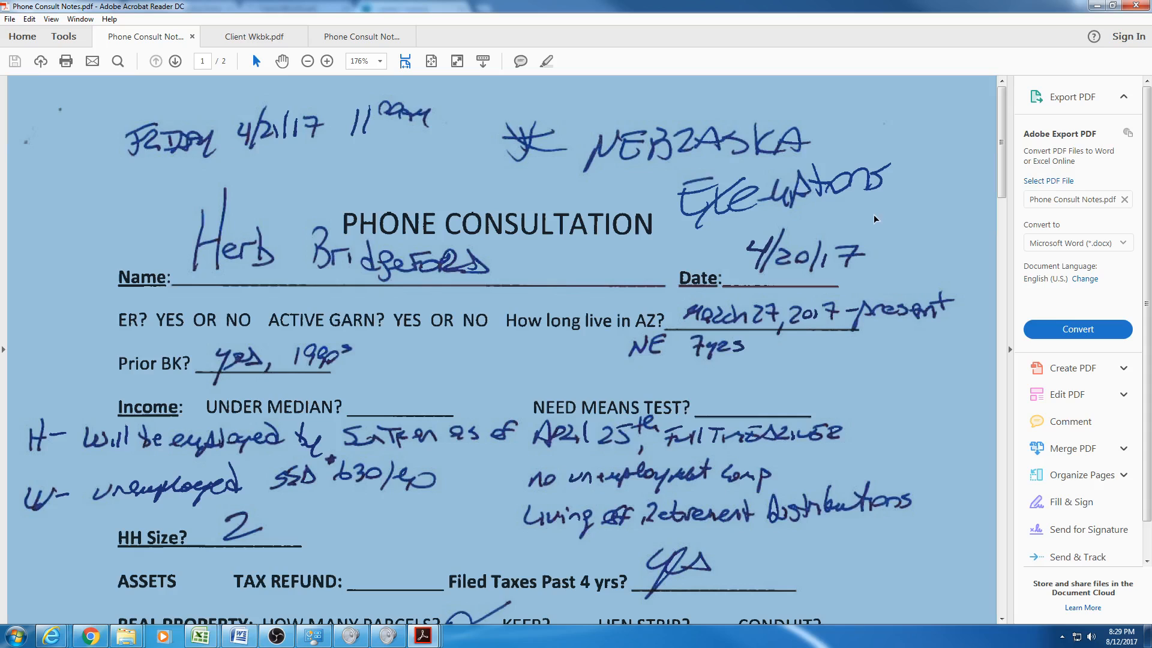
scroll(875, 216, "down", 3)
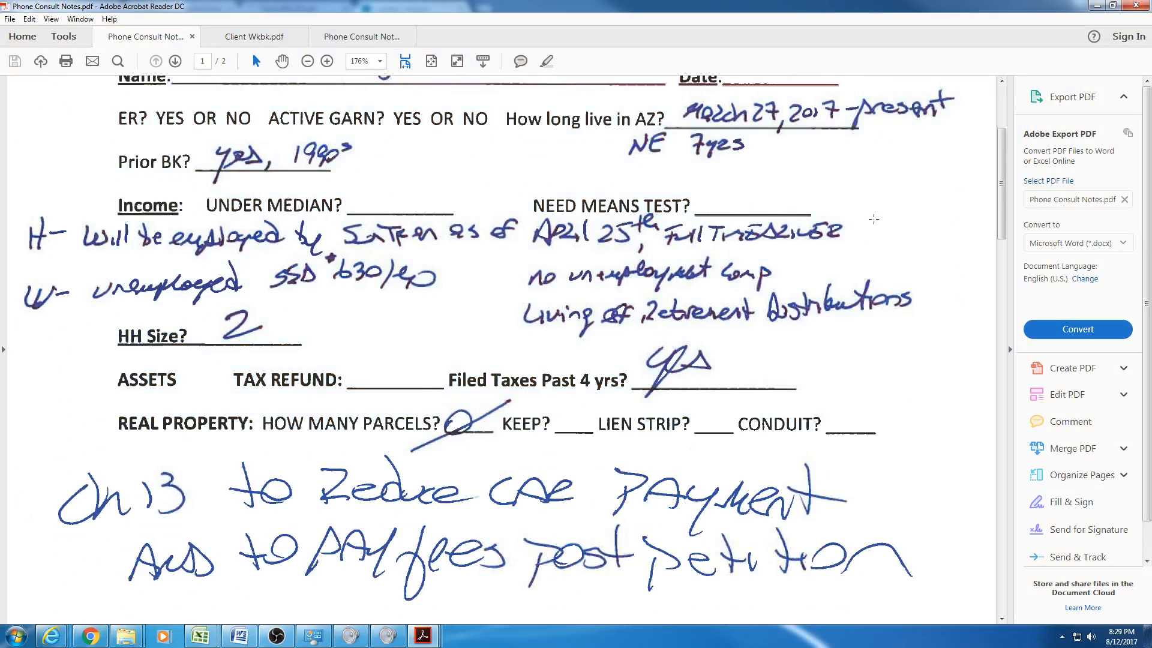
scroll(874, 219, "down", 1)
scroll(874, 219, "up", 4)
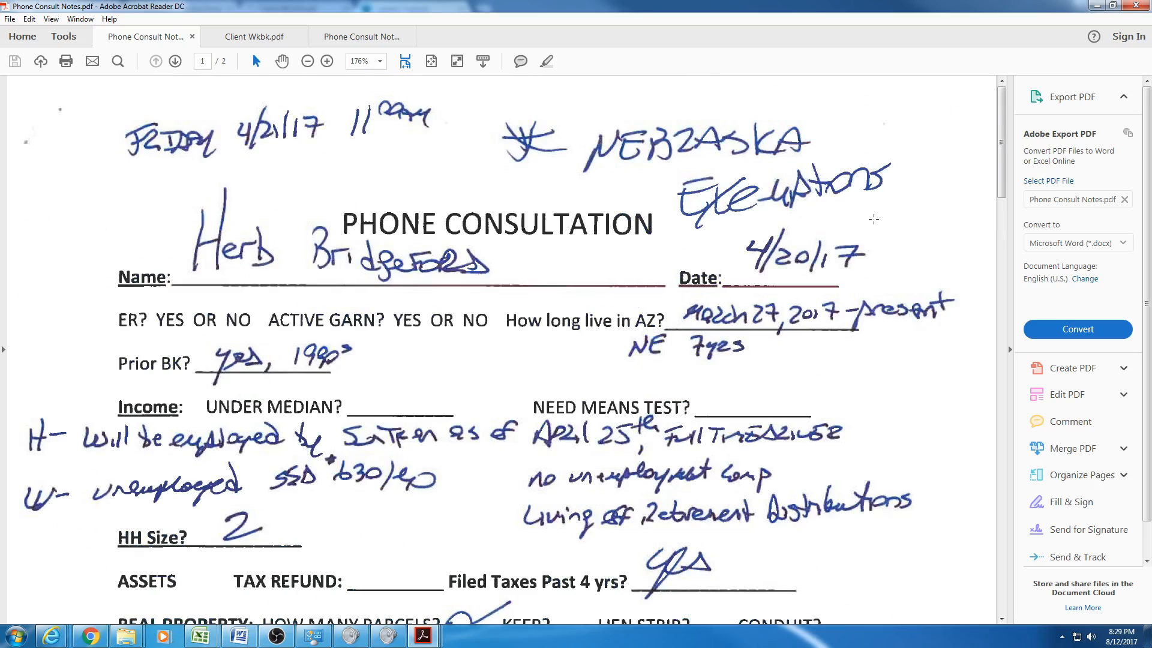
left_click(1103, 7)
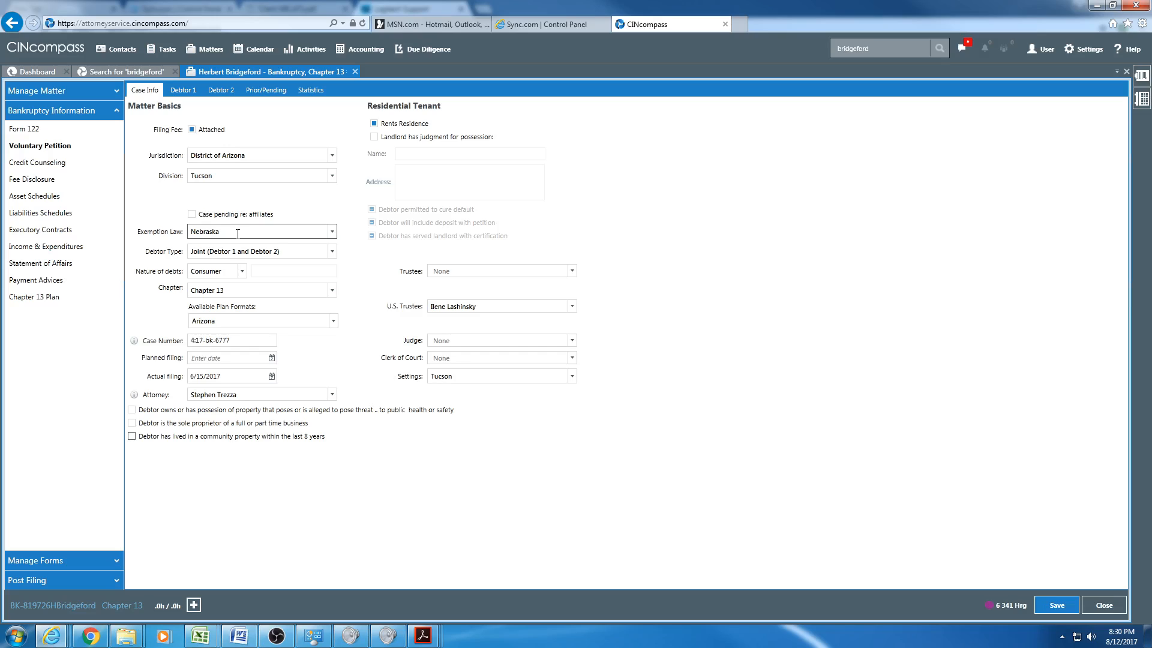
Look over the debtor type options in the petition's case info without changing the selection, then check the case number and filing date fields.
left_click(331, 254)
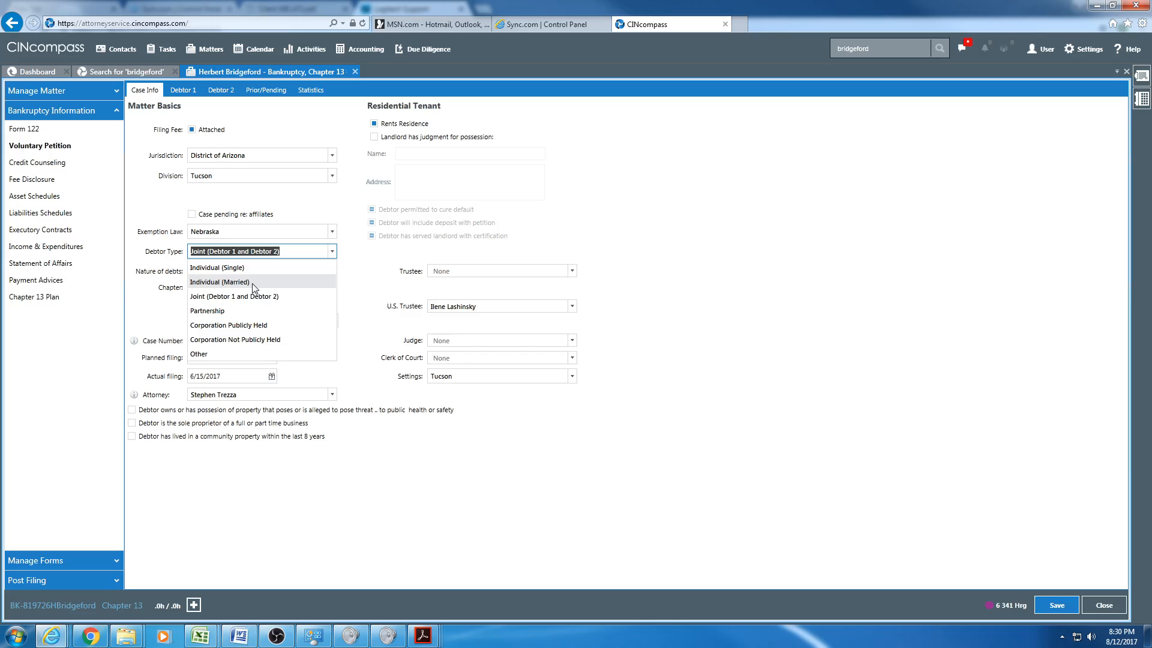
left_click(792, 294)
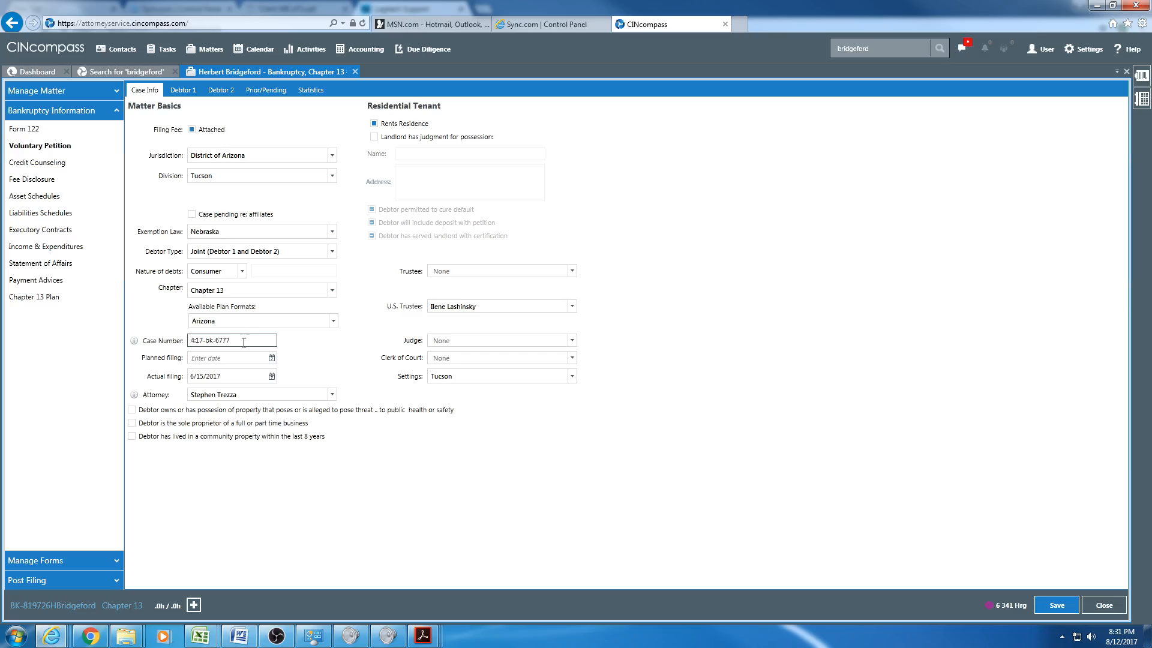
key("Tab")
key("Tab")
key("Tab")
Review the petition's details for both debtors, including names, addresses and tax IDs, and check the prior and pending bankruptcies.
left_click(183, 91)
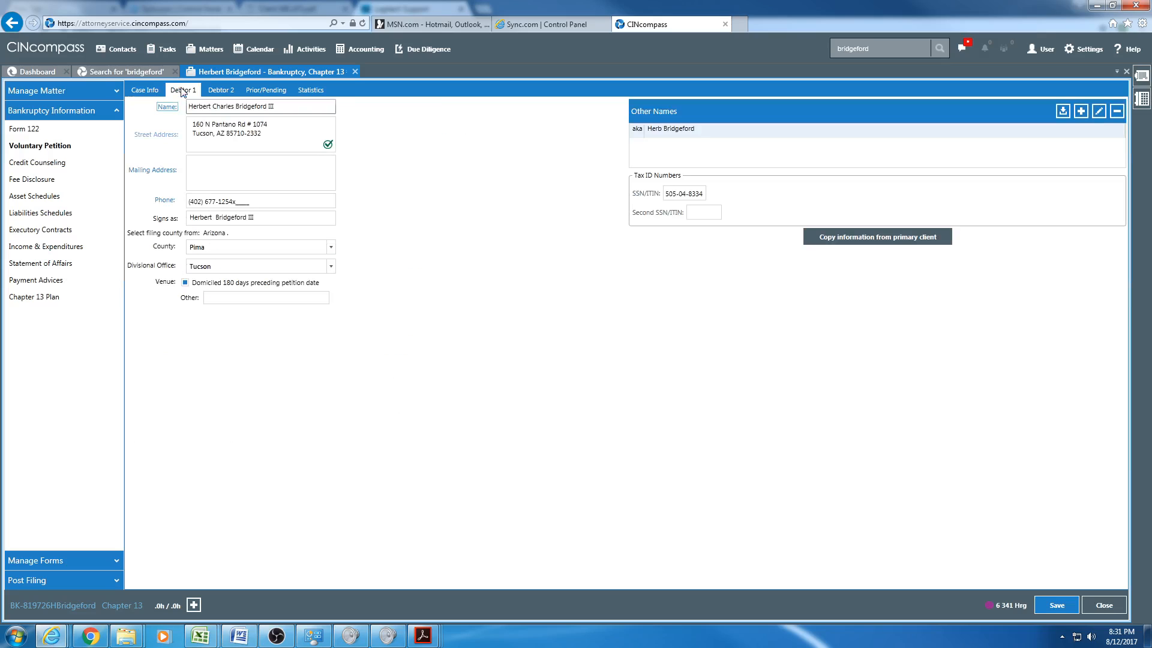
left_click(227, 93)
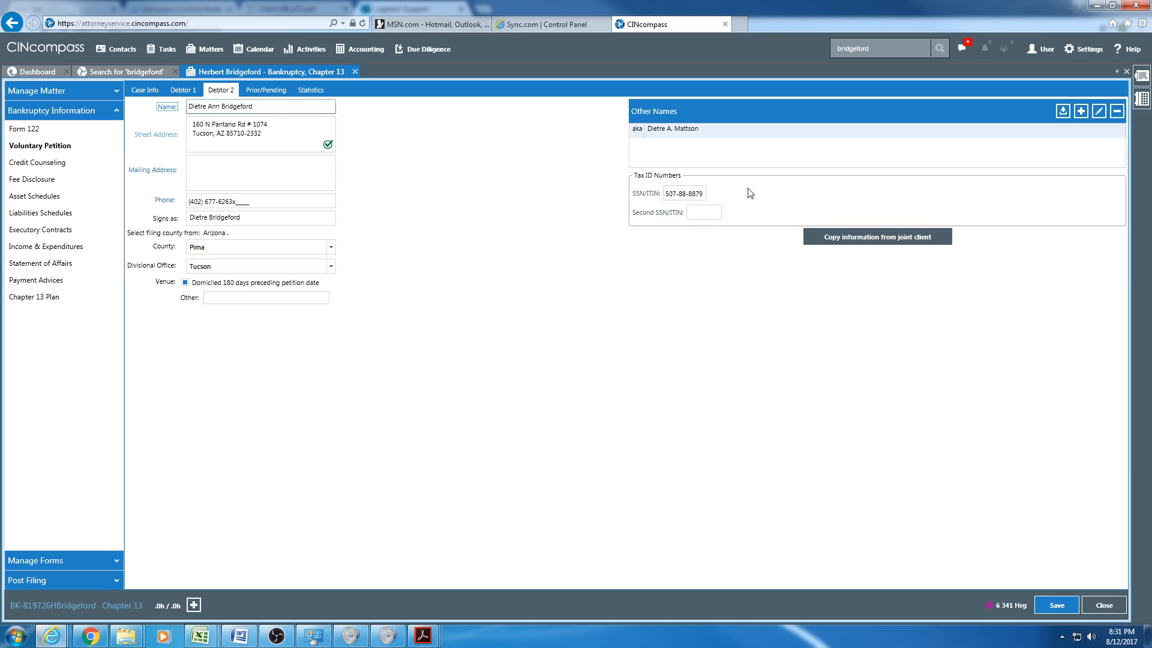
left_click(281, 92)
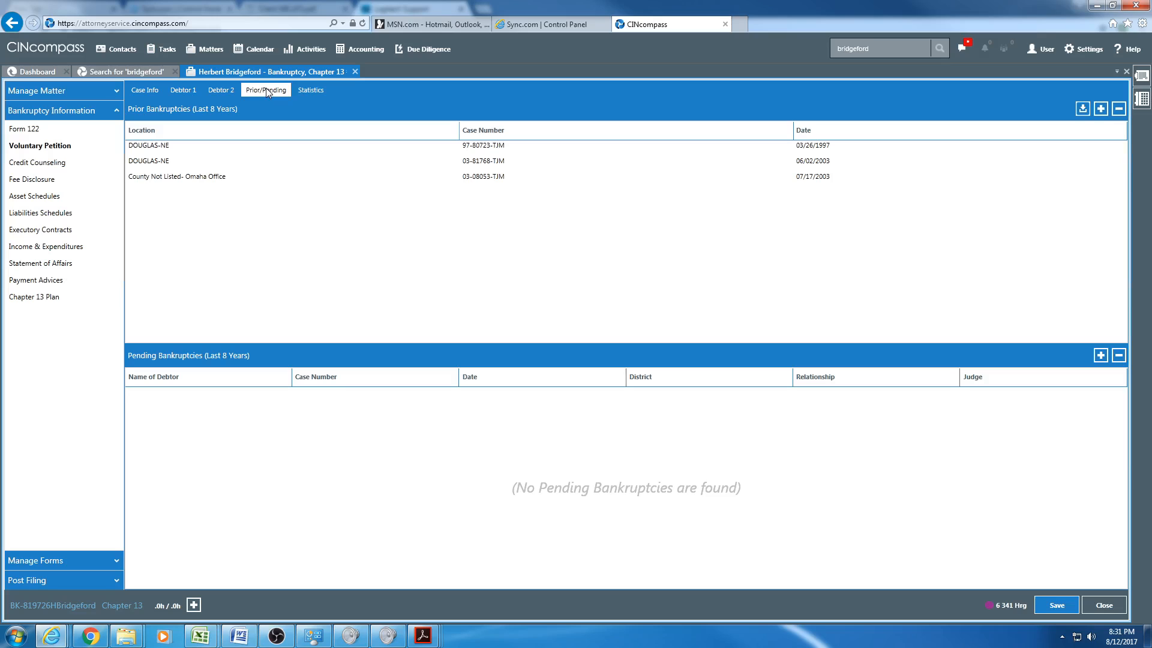
left_click(225, 90)
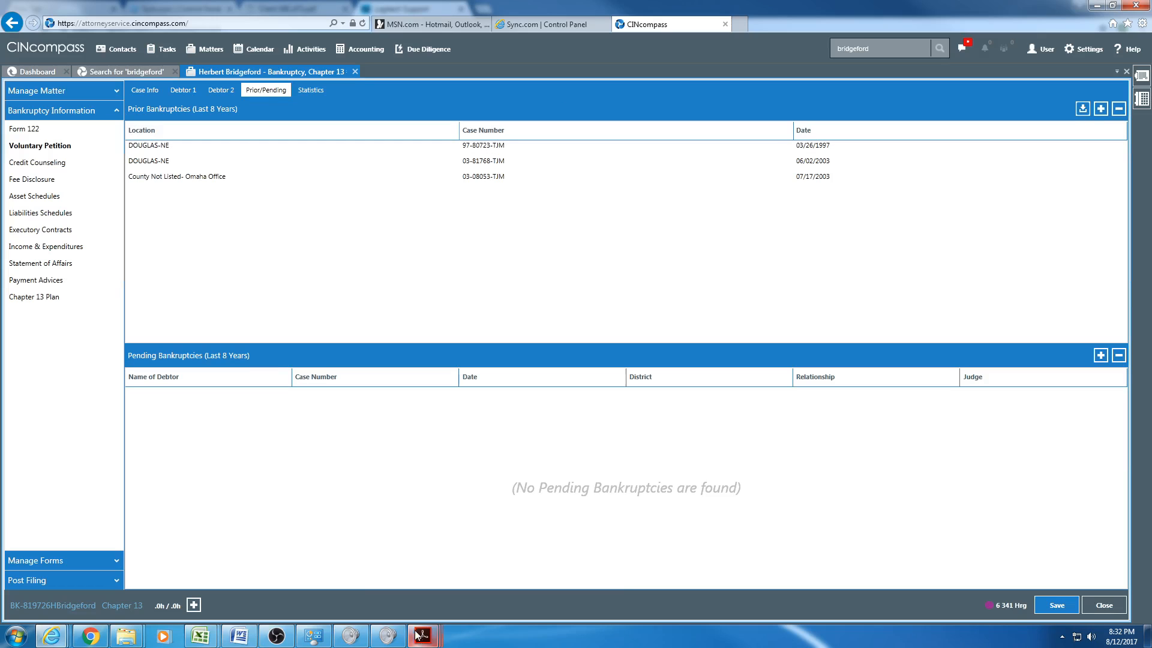
Check the husband's answers on page 2 of Client Wkbk.pdf, focusing on prior bankruptcy, filing state, filing date and discharge.
mouse_move(418, 637)
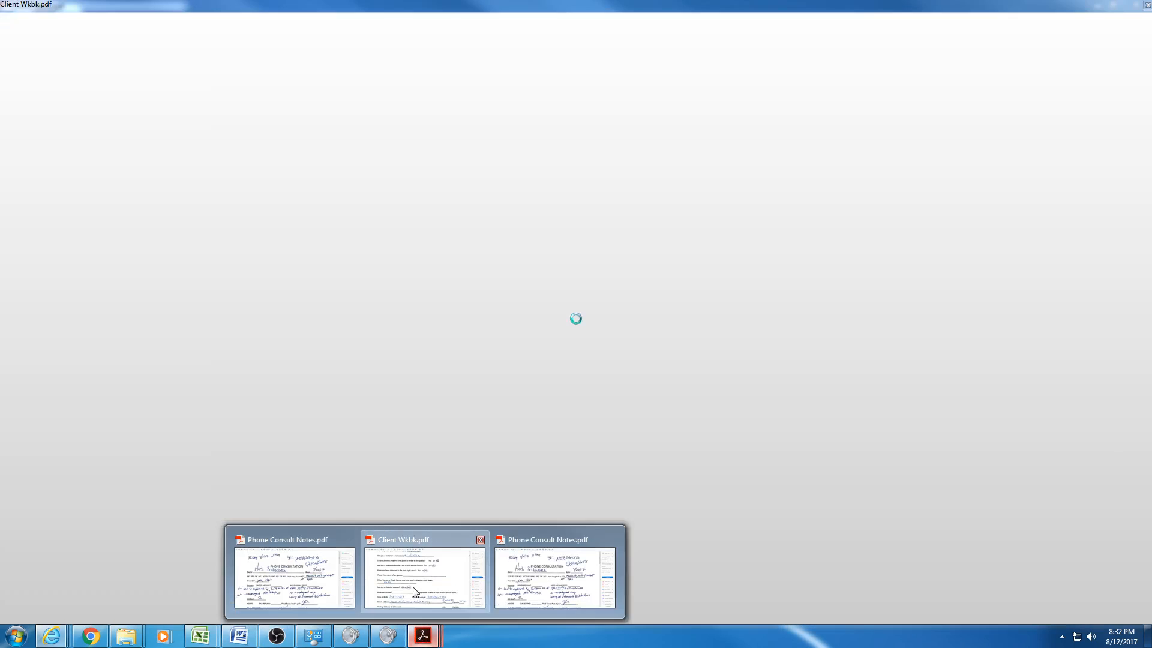
left_click(424, 576)
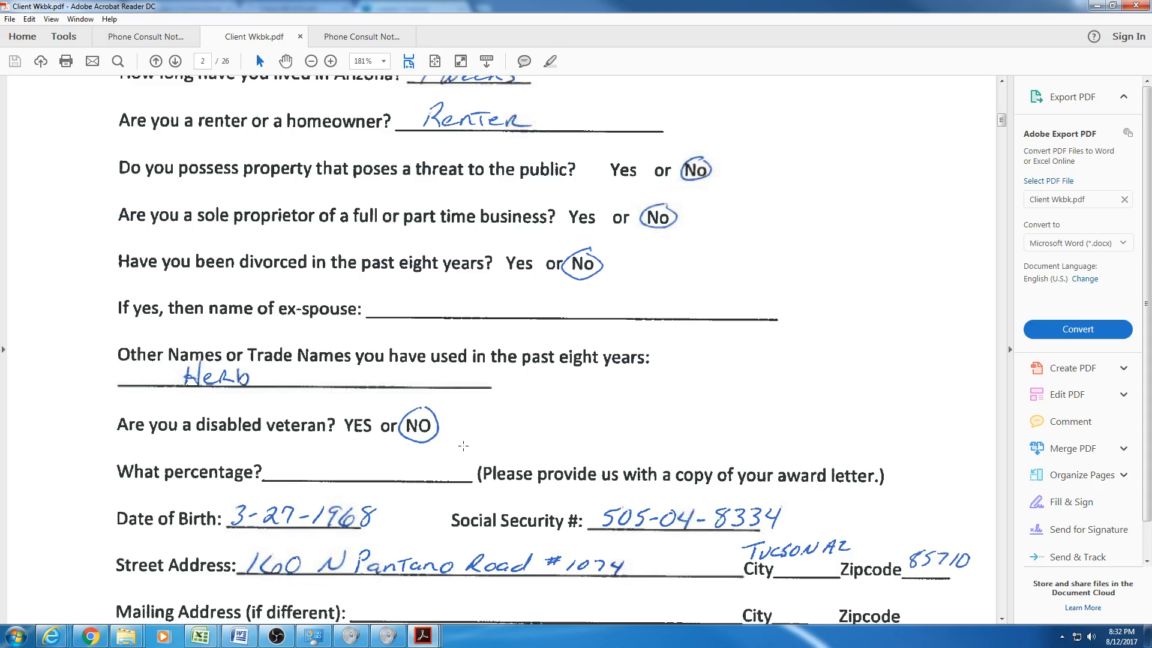
left_click(463, 445)
scroll(464, 447, "down", 5)
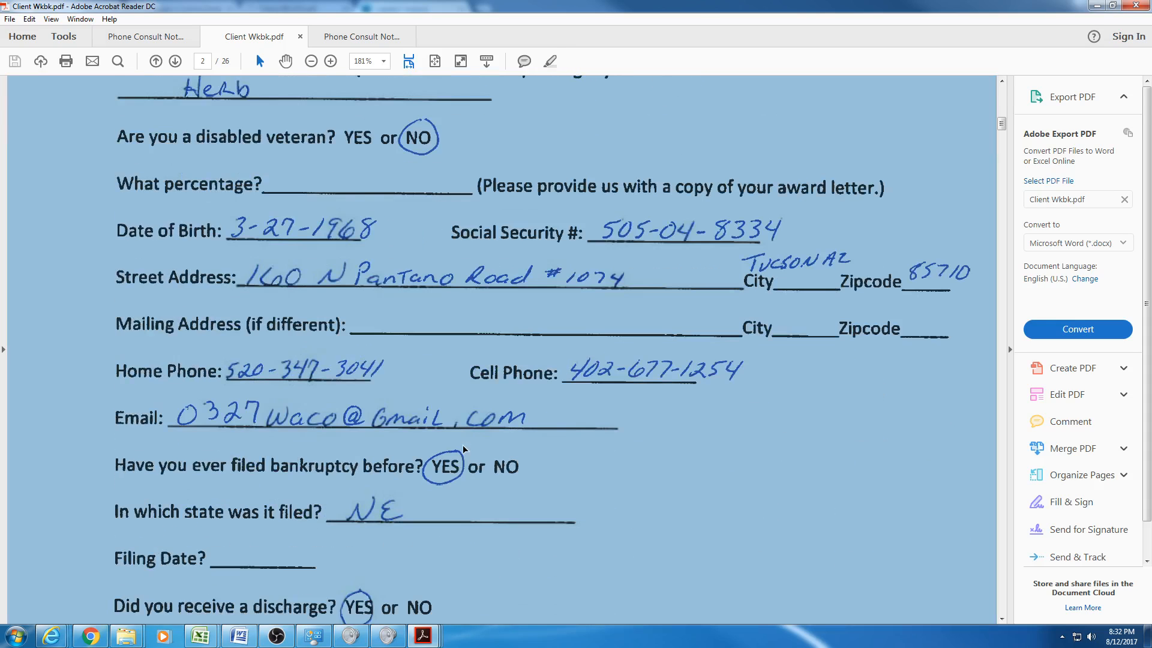
scroll(463, 449, "down", 1)
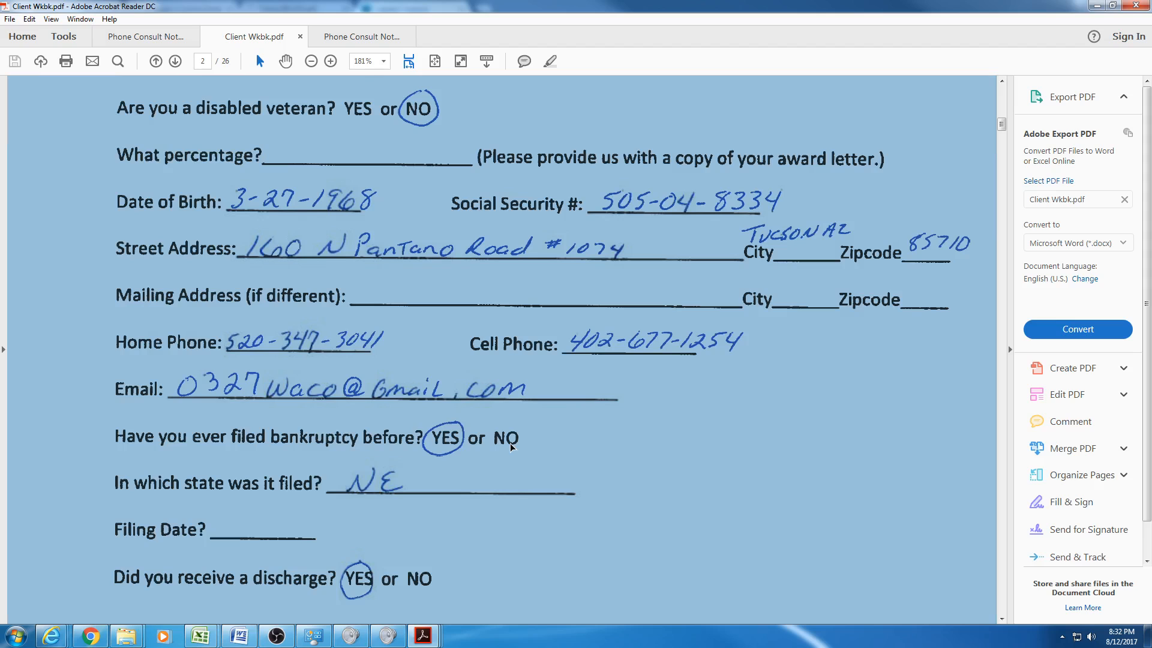
left_click(540, 468)
scroll(540, 467, "down", 3)
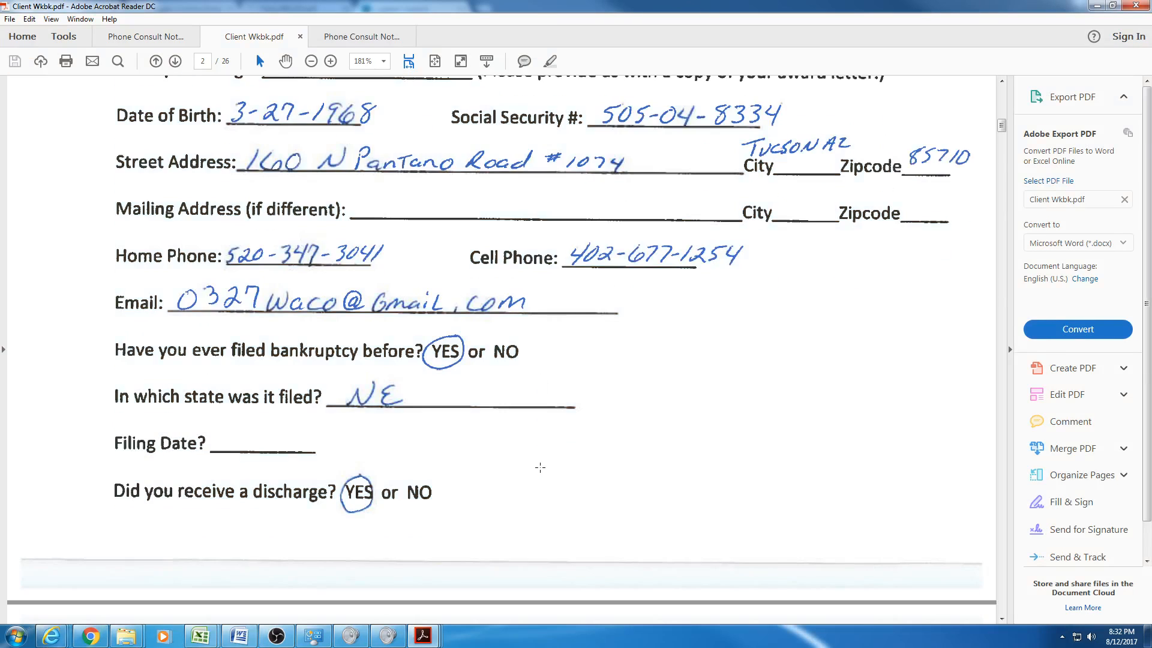
scroll(540, 467, "up", 16)
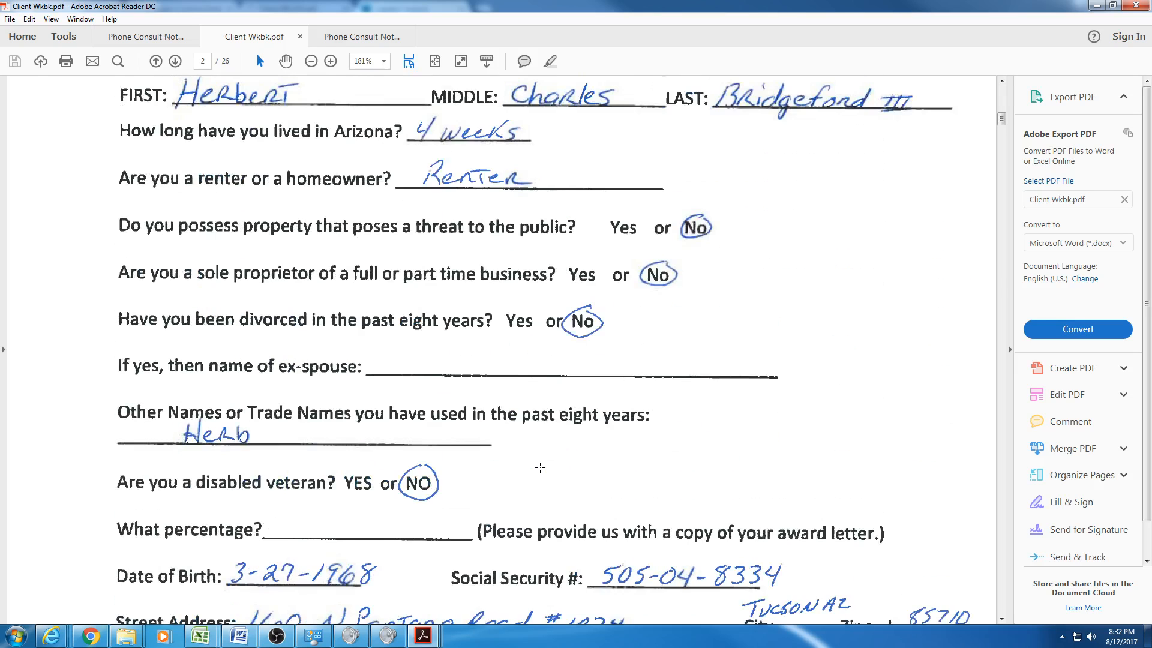
scroll(540, 467, "up", 4)
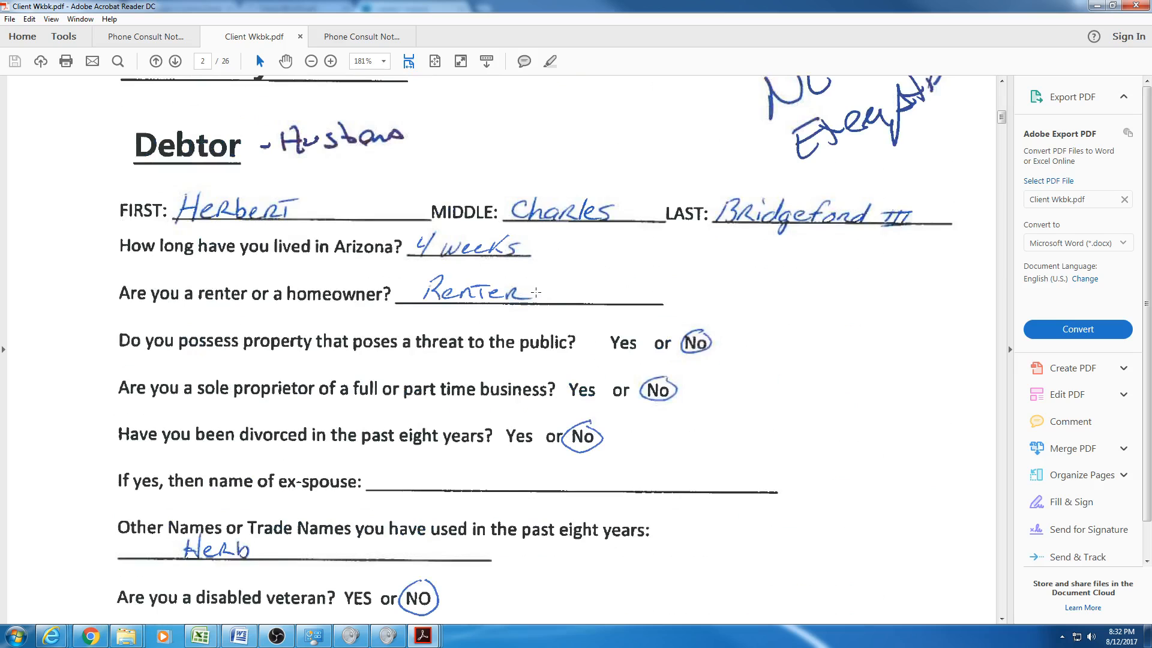
left_click(540, 294)
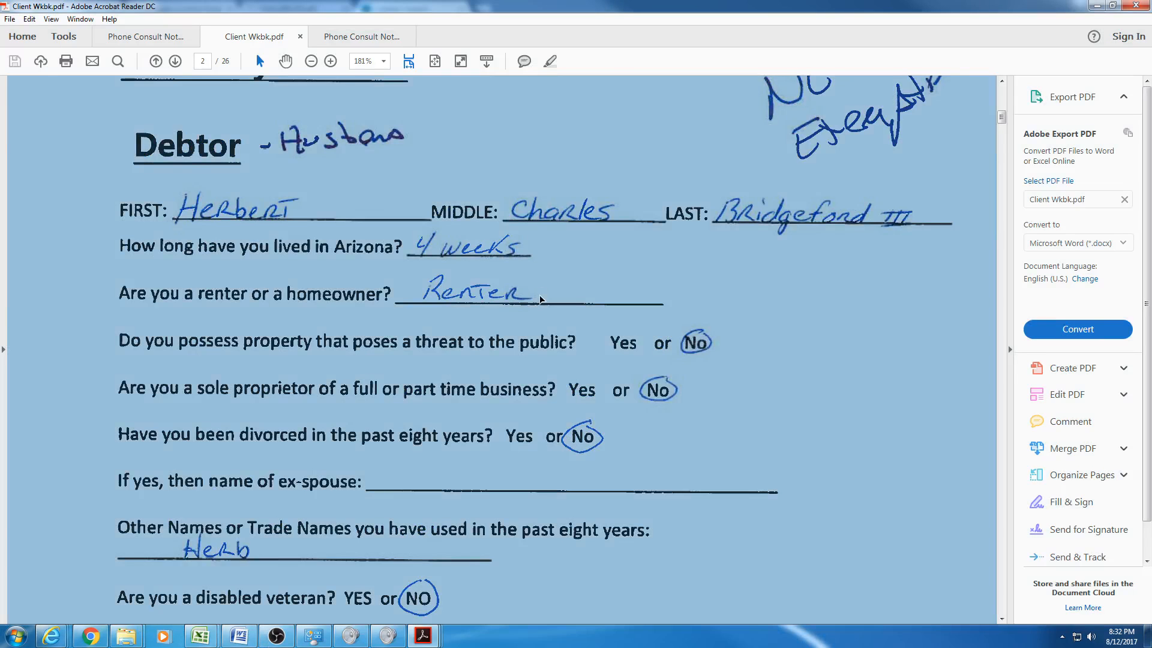
scroll(541, 297, "down", 9)
scroll(541, 298, "down", 12)
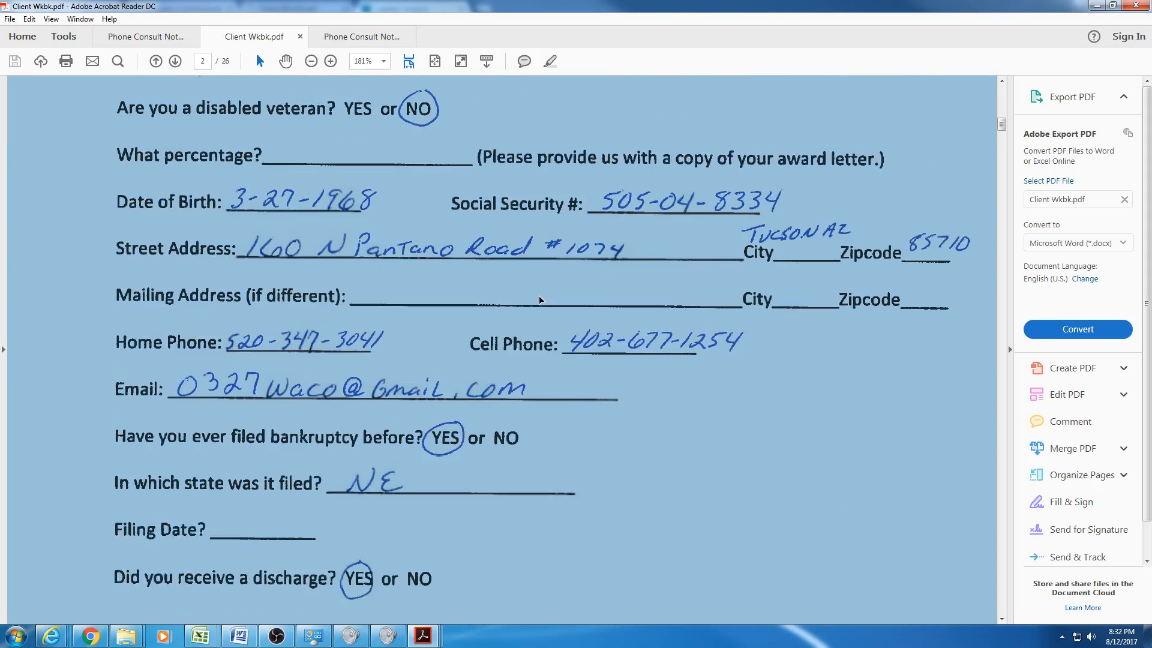
Review the wife's Co-Debtor page in Client Wkbk.pdf through the Garnishment section, then return to the matter's Voluntary Petition.
scroll(540, 297, "down", 16)
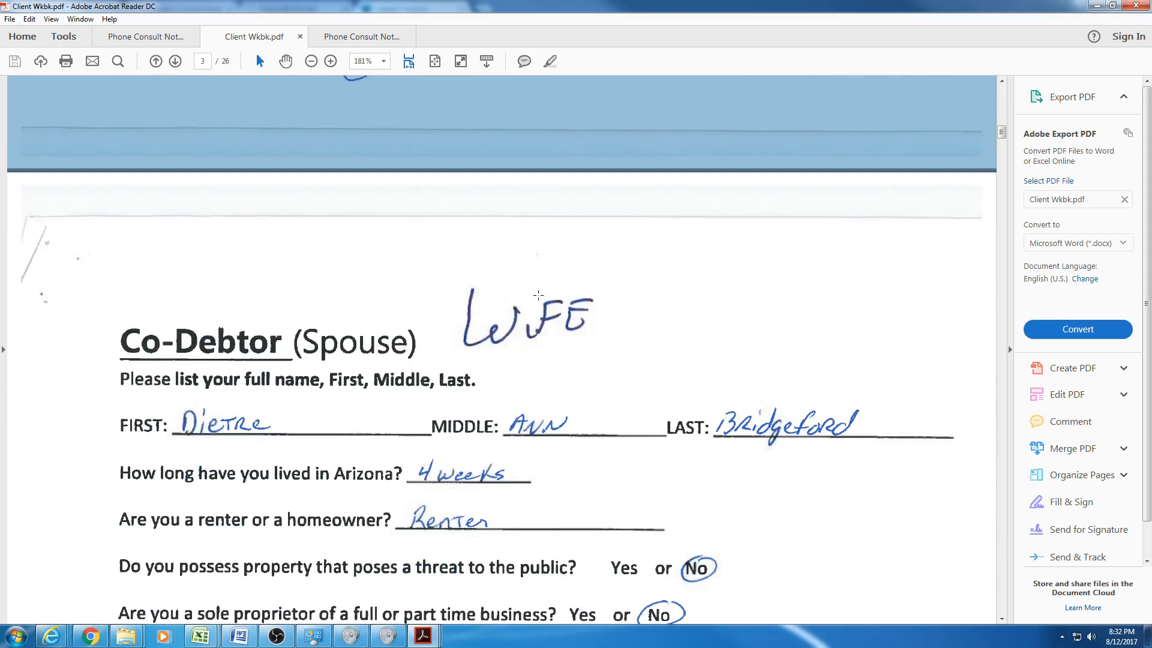
scroll(477, 297, "down", 5)
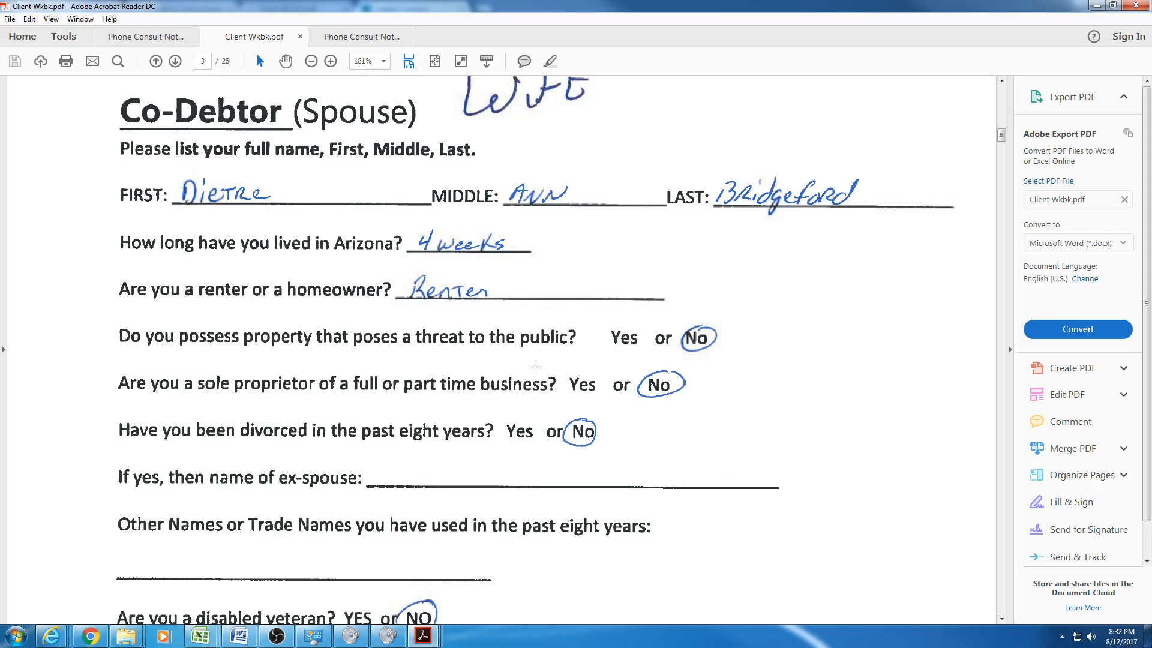
scroll(624, 408, "down", 9)
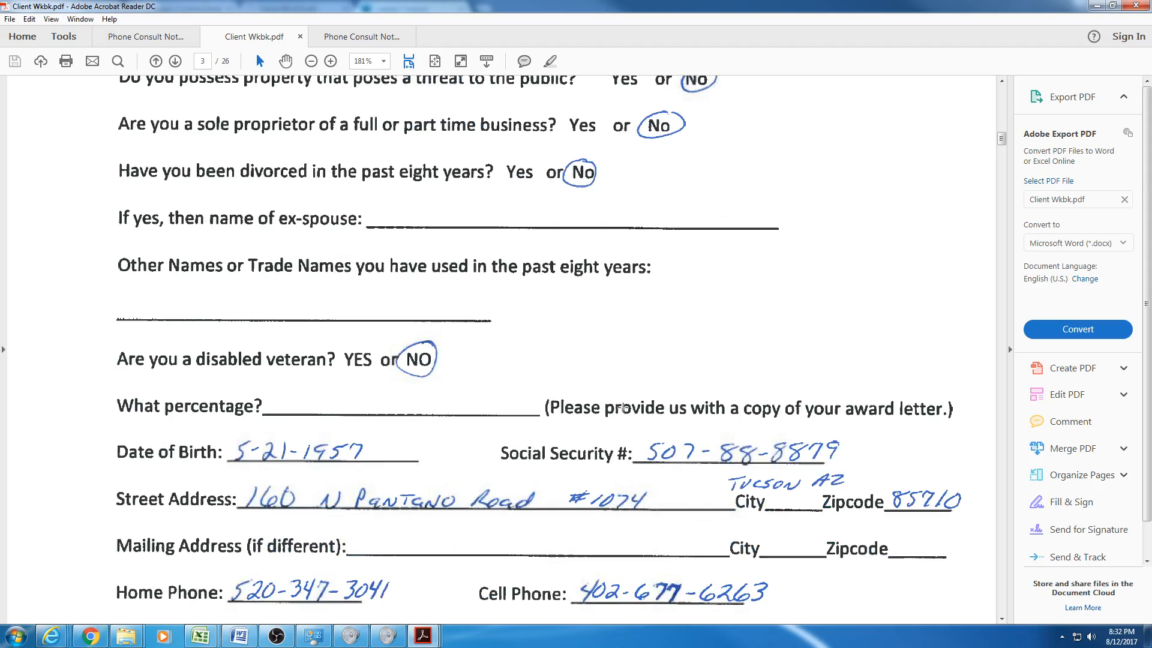
scroll(736, 449, "down", 6)
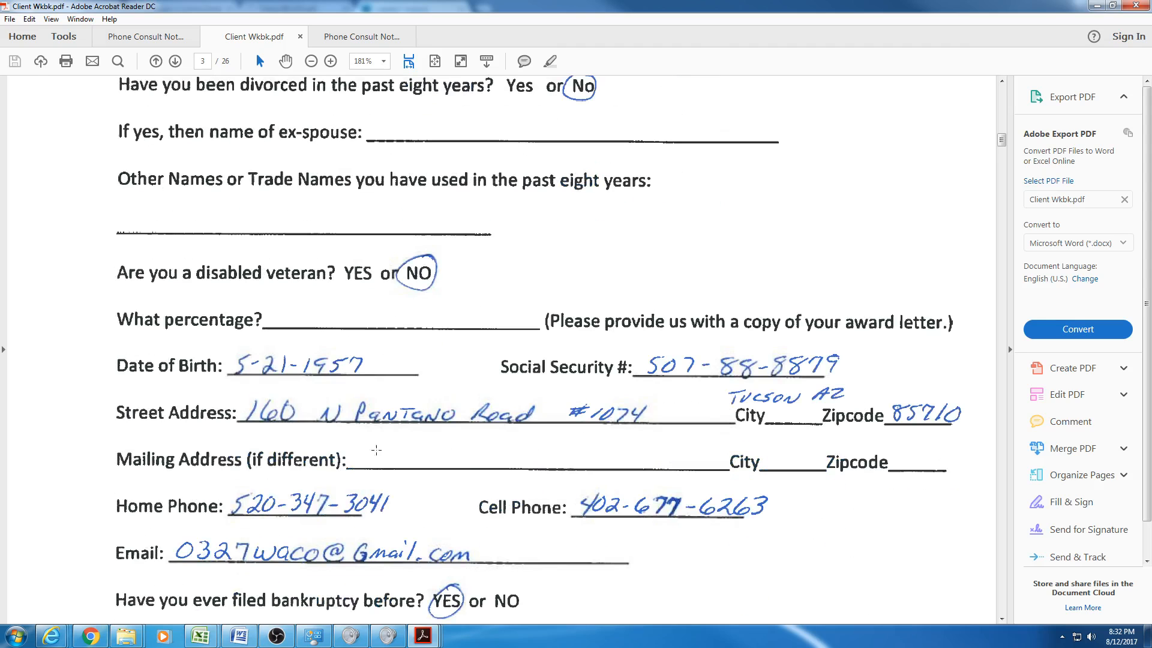
scroll(430, 454, "down", 14)
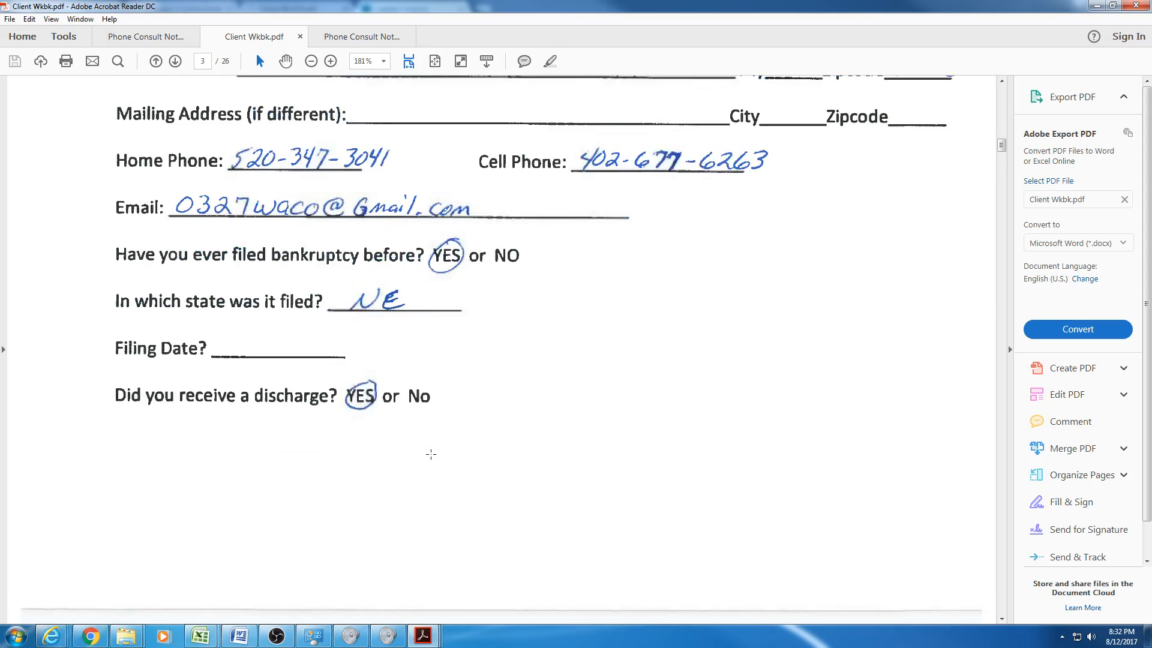
scroll(430, 455, "down", 13)
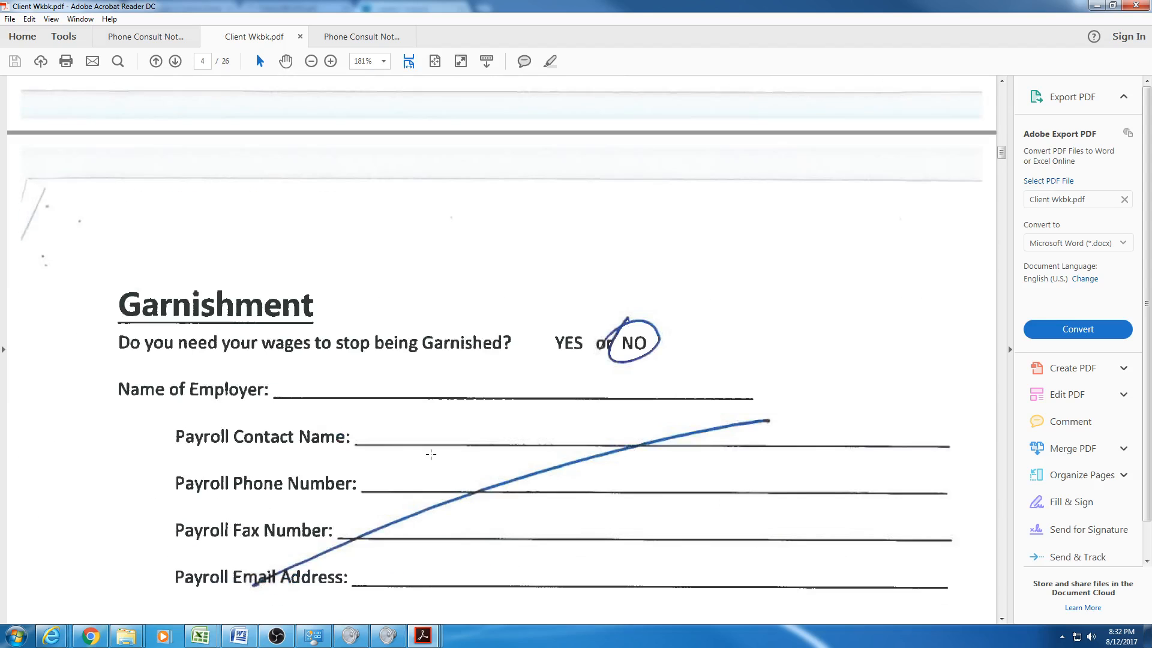
left_click(1100, 6)
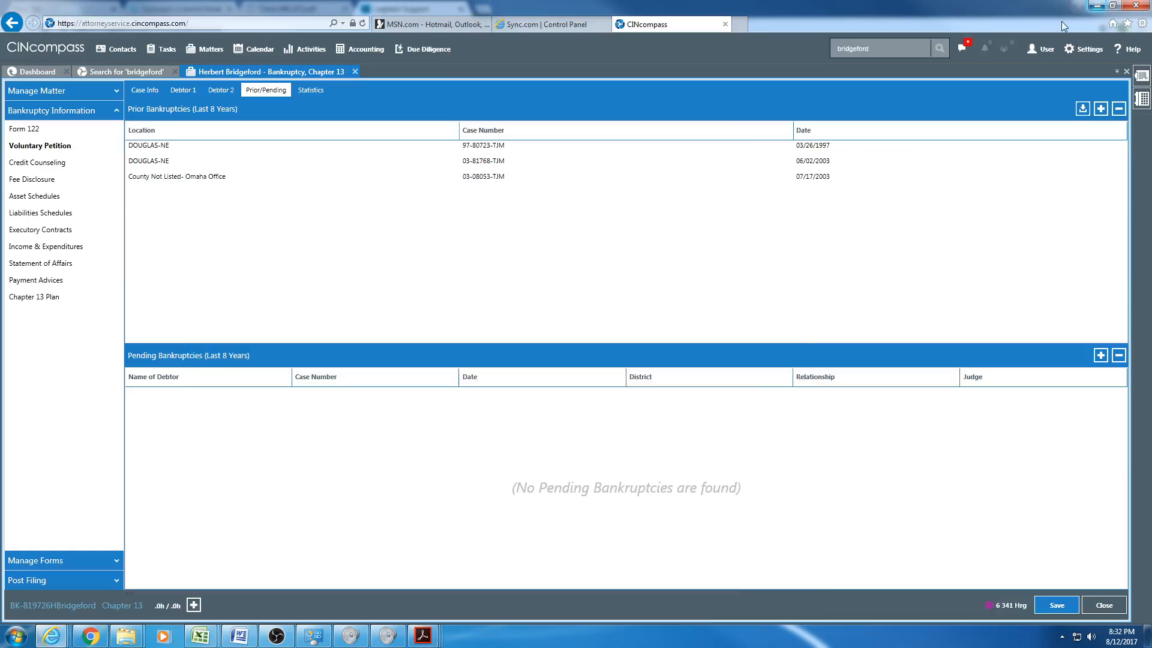
left_click(42, 148)
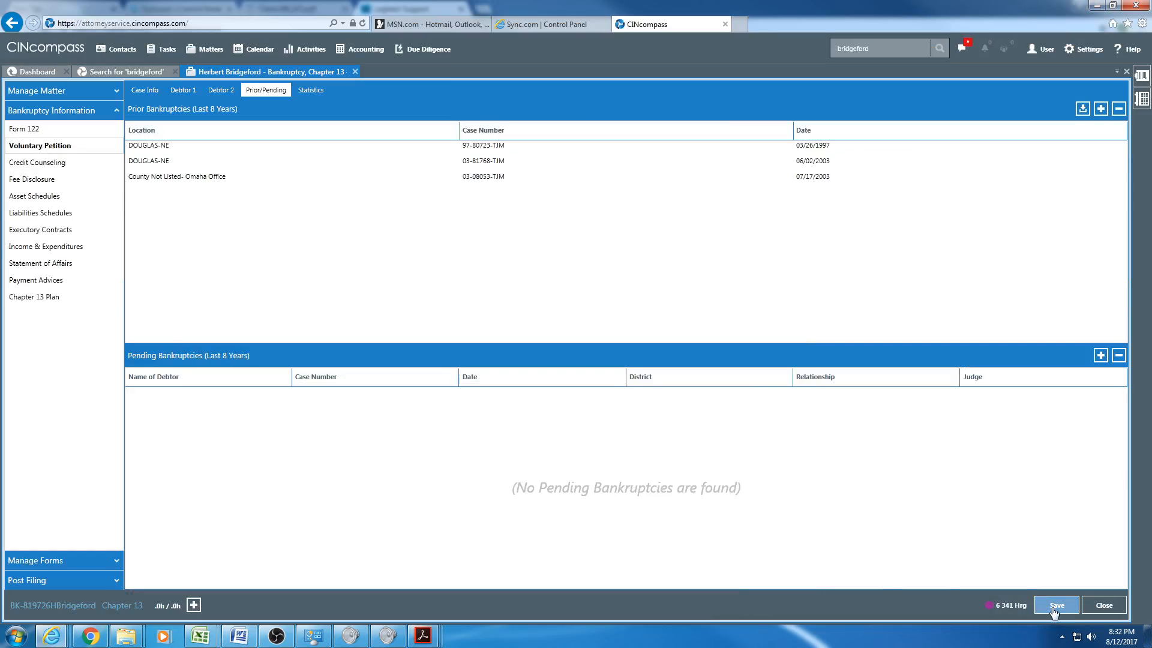